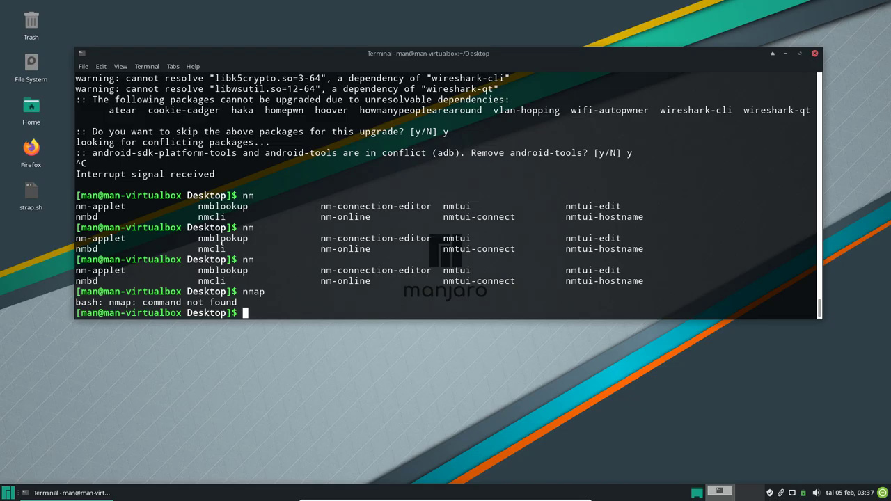
Try the air command in the terminal, and rerun the earlier package installation command from the history.
{"action": "type", "text": "air"}
{"action": "key", "text": "Return"}
{"action": "key", "text": "Up"}
{"action": "key", "text": "Up"}
{"action": "key", "text": "Up"}
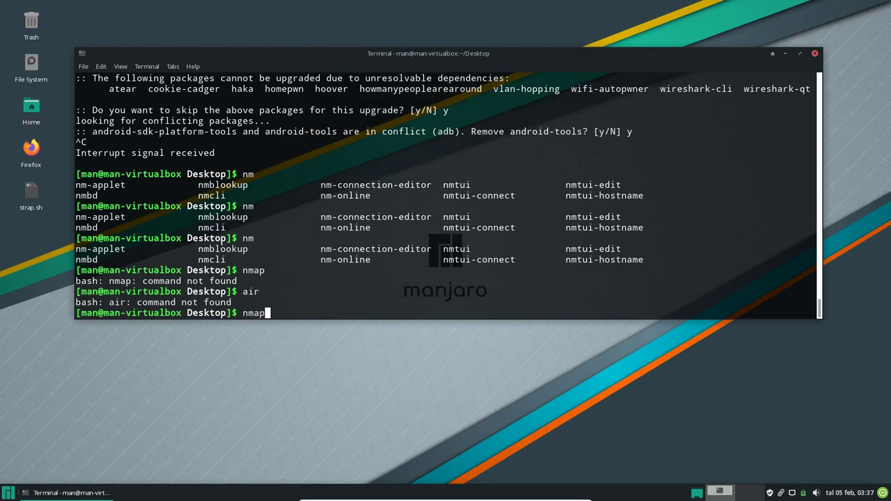
{"action": "key", "text": "Return"}
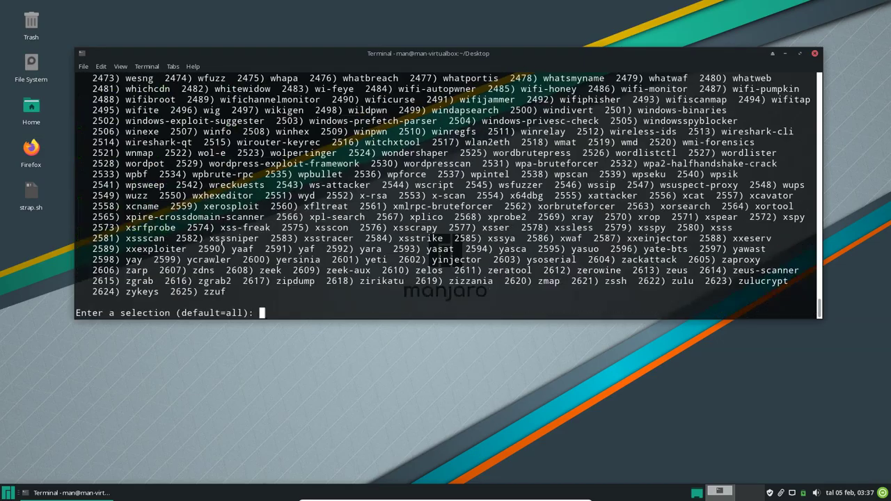
Accept the default selection of all packages so the full system upgrade starts.
{"action": "key", "text": "Return"}
{"action": "key", "text": "Return"}
{"action": "key", "text": "Return"}
{"action": "key", "text": "Return"}
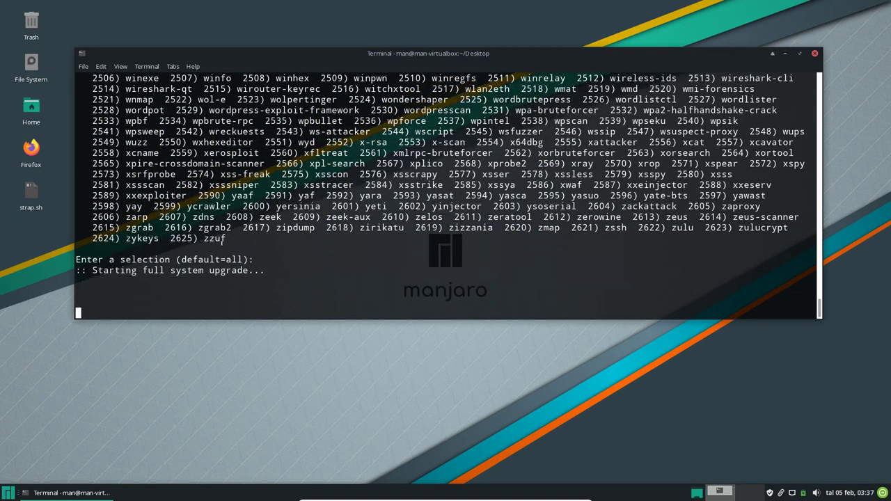
{"action": "key", "text": "Return"}
{"action": "key", "text": "Return"}
{"action": "key", "text": "Return"}
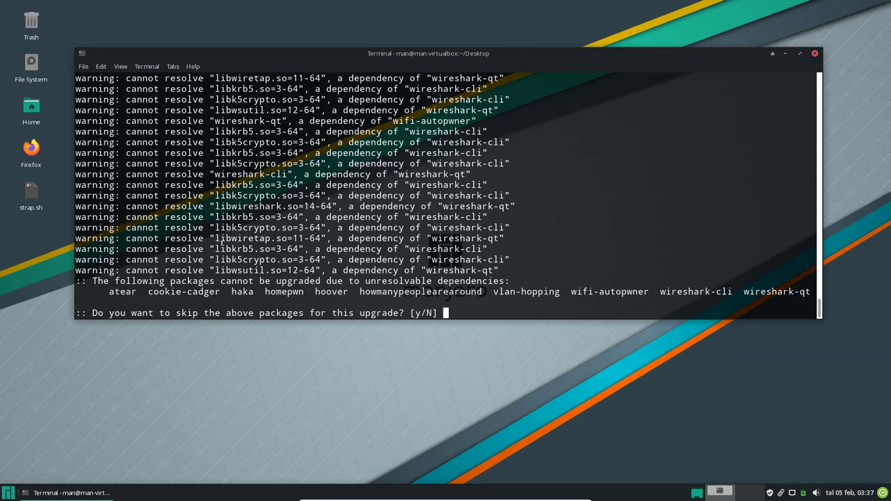
Answer y to skipping the unresolvable packages, removing android-tools and proceeding with the installation.
{"action": "type", "text": "y"}
{"action": "key", "text": "Return"}
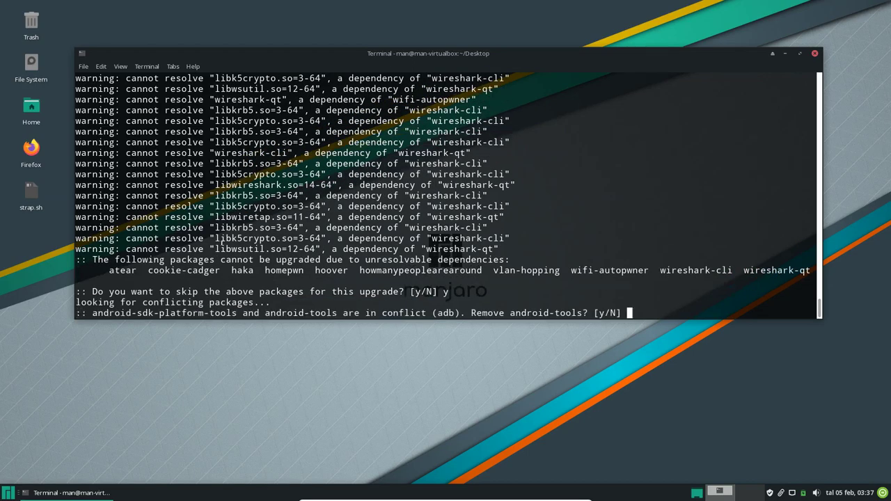
{"action": "type", "text": "y"}
{"action": "key", "text": "Return"}
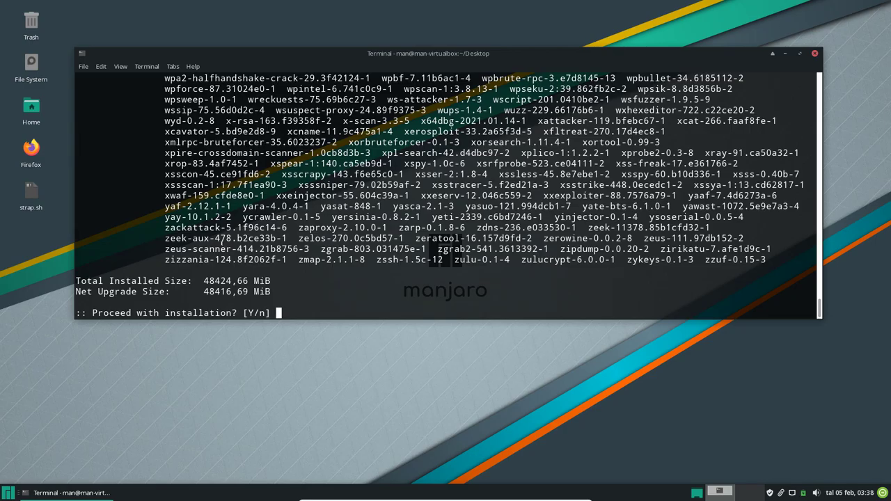
{"action": "type", "text": "y"}
{"action": "key", "text": "Return"}
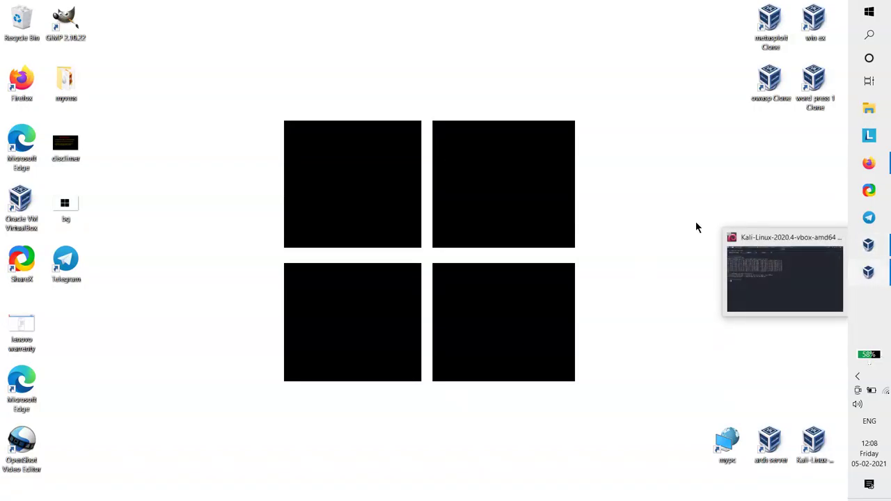
Switch to Firefox on the host, close the YouTube Studio page and open the Facebook groups feed.
{"action": "left_click", "coordinate": [869, 162]}
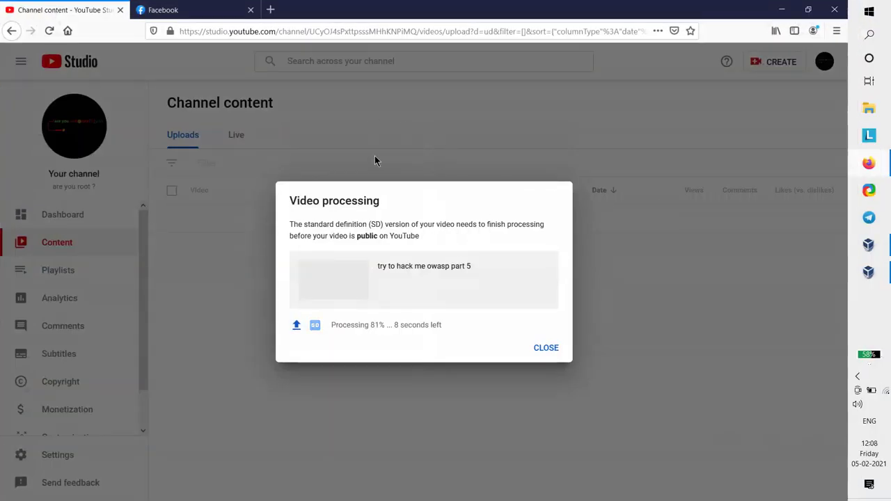
{"action": "left_click", "coordinate": [150, 8]}
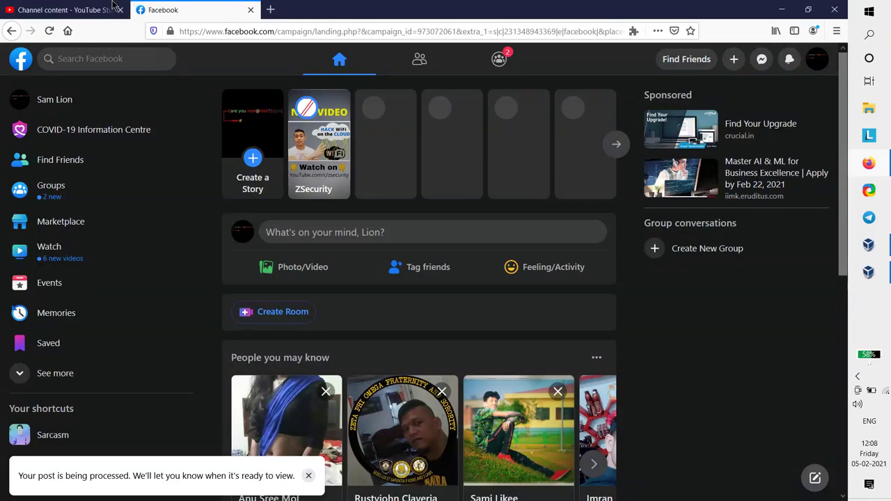
{"action": "left_click", "coordinate": [120, 10]}
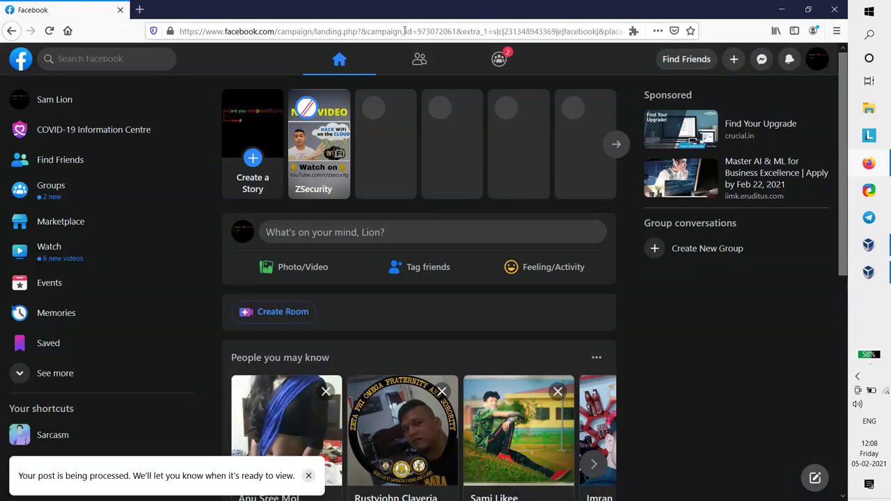
{"action": "left_click", "coordinate": [499, 59]}
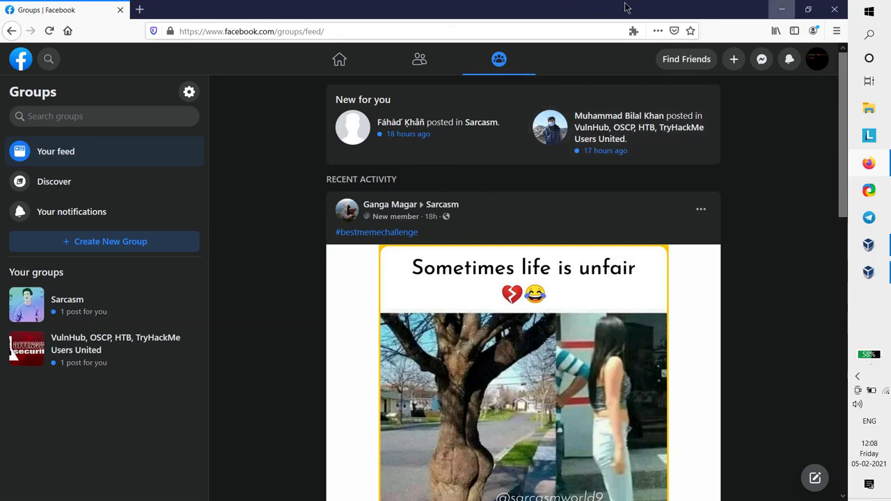
Switch to the Kali Linux virtual machine and bring up the Task 3 questions in the TryHackMe Encryption - Crypto 101 room.
{"action": "key", "text": "super+d"}
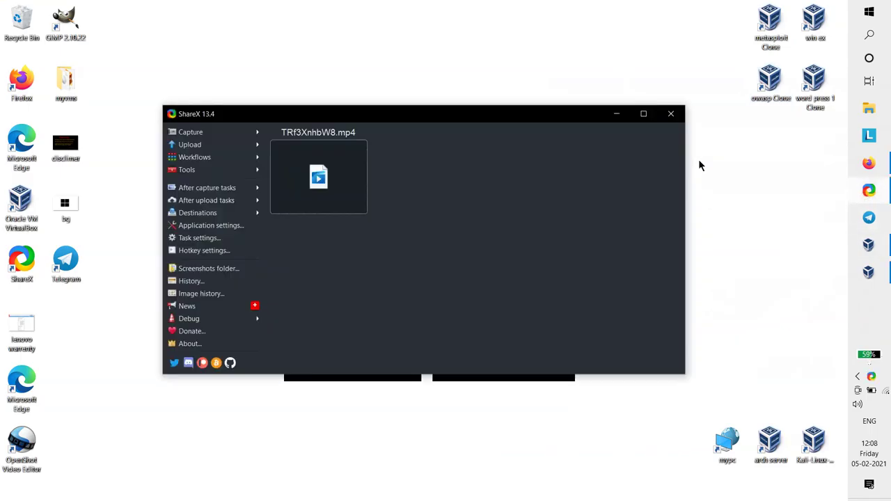
{"action": "key", "text": "super+d"}
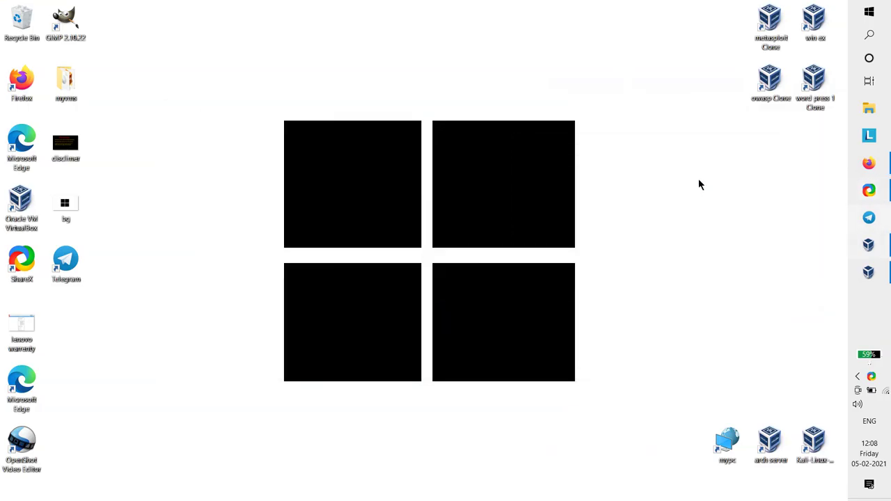
{"action": "mouse_move", "coordinate": [701, 222]}
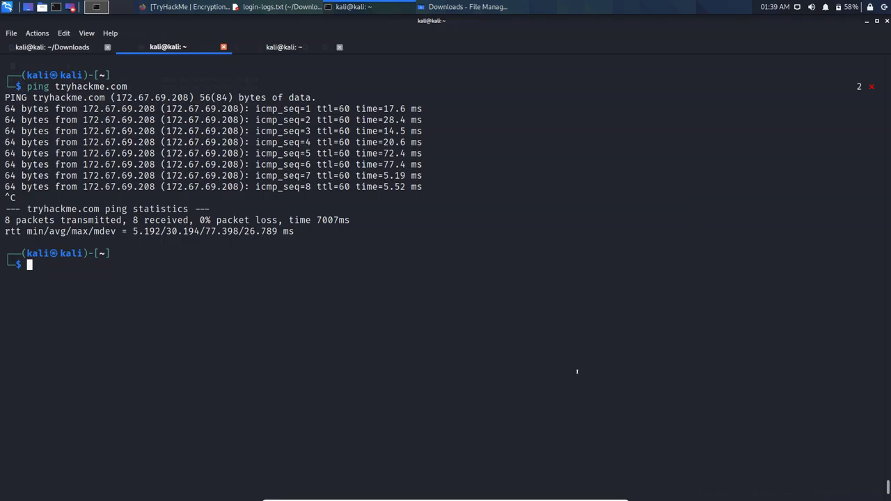
{"action": "left_click", "coordinate": [179, 5]}
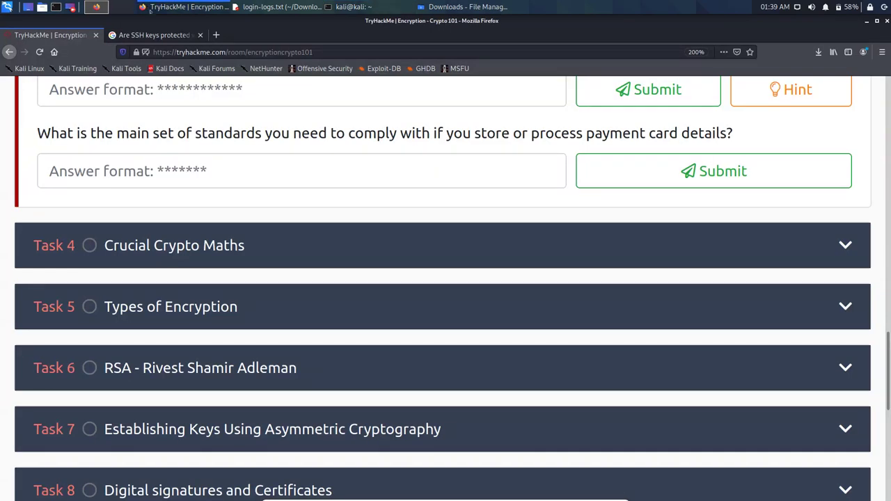
{"action": "scroll", "coordinate": [235, 139], "scroll_direction": "up", "scroll_amount": 3}
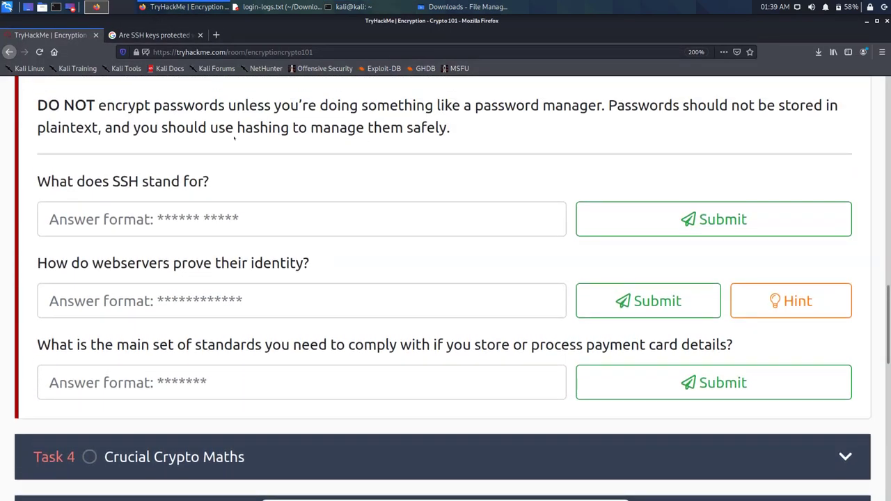
{"action": "scroll", "coordinate": [235, 138], "scroll_direction": "down", "scroll_amount": 1}
{"action": "scroll", "coordinate": [233, 138], "scroll_direction": "up", "scroll_amount": 2}
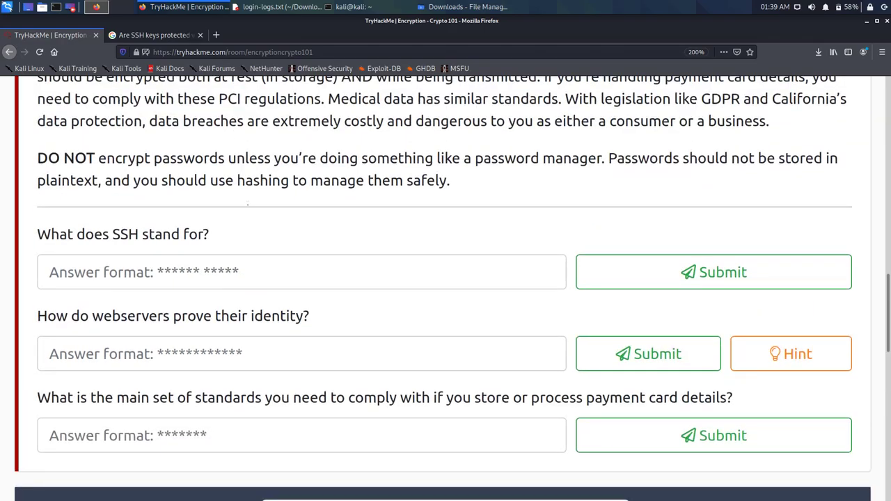
Begin the answer to what SSH stands for with "sec".
{"action": "key", "text": "Tab"}
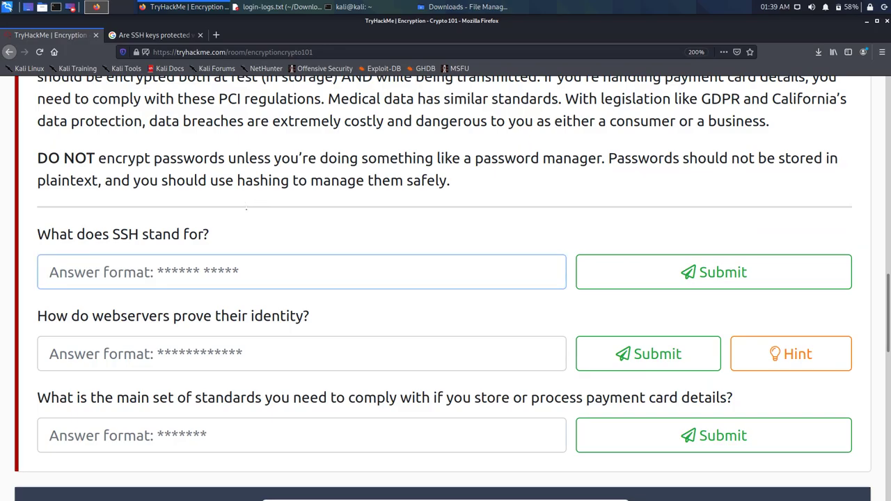
{"action": "type", "text": "se"}
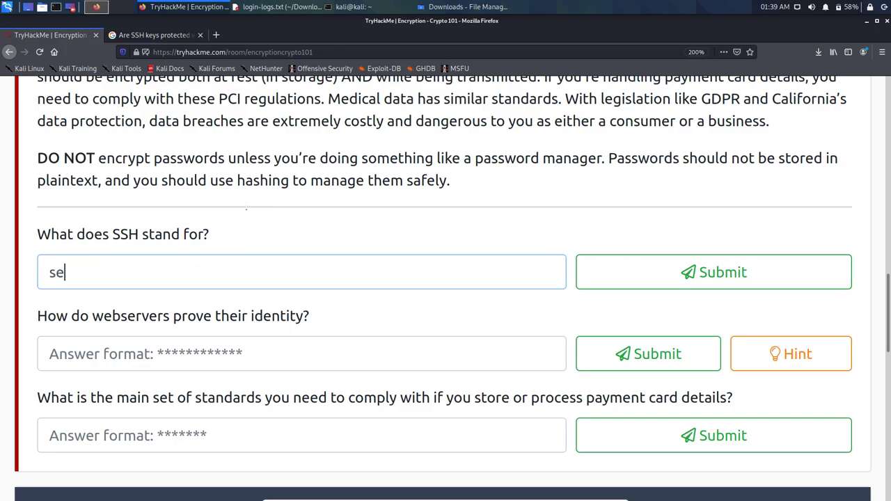
{"action": "type", "text": "c"}
Replace the existing Google query with "ssh" and run the search to look up the abbreviation.
{"action": "left_click_drag", "start_coordinate": [180, 234], "coordinate": [112, 234]}
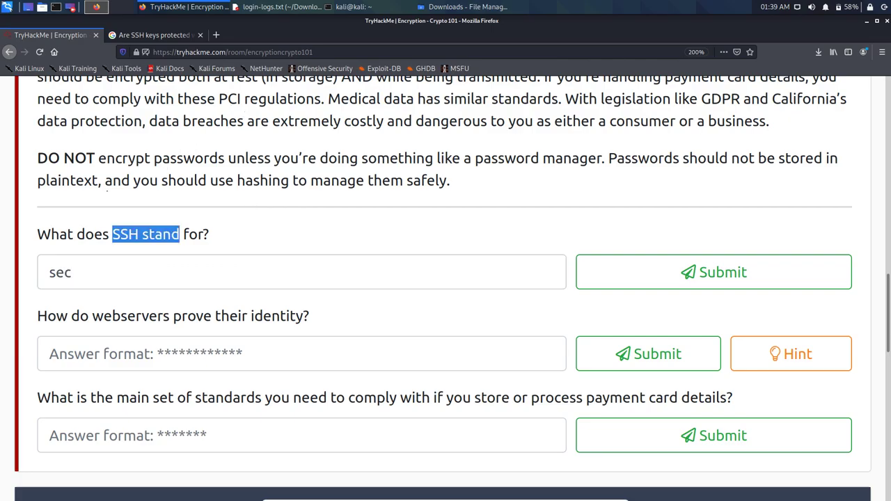
{"action": "left_click", "coordinate": [154, 35]}
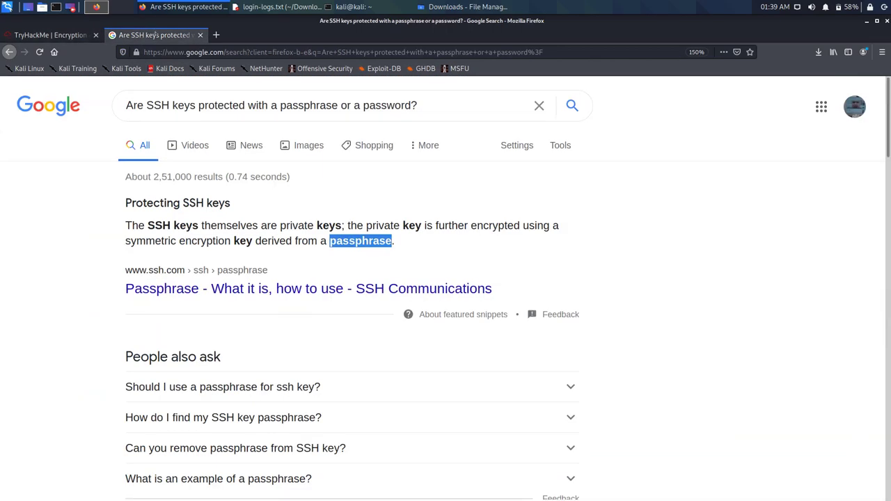
{"action": "triple_click", "coordinate": [339, 92]}
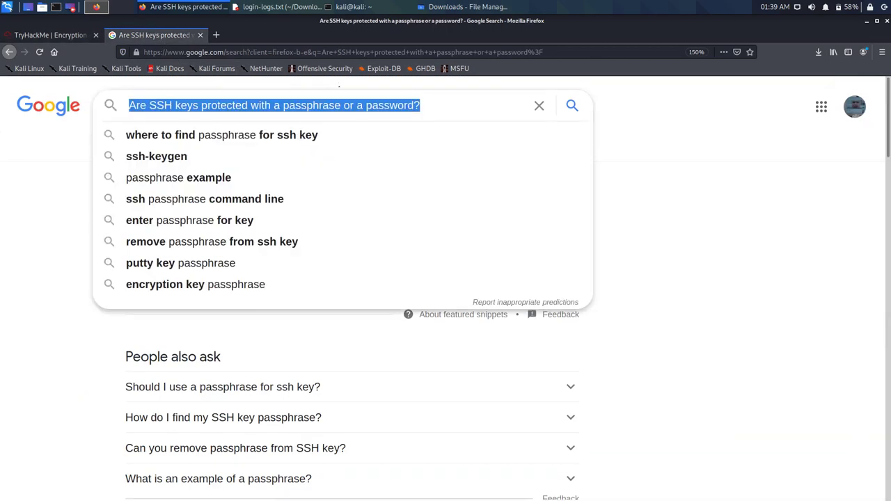
{"action": "key", "text": "BackSpace"}
{"action": "type", "text": "ssh"}
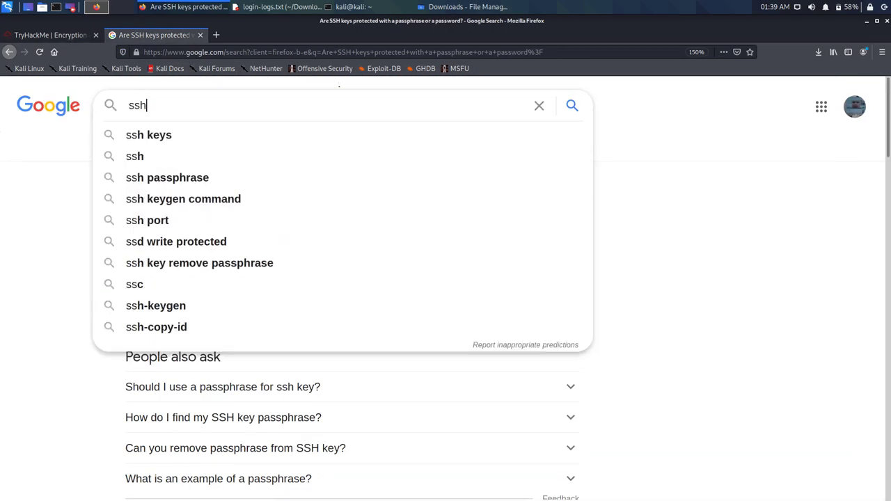
{"action": "key", "text": "Return"}
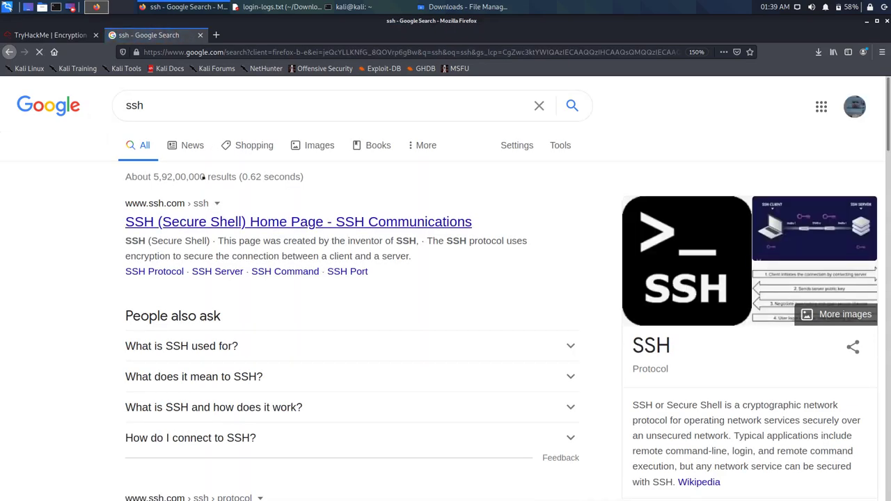
Return to the TryHackMe room, complete the SSH answer as "secure shell" and submit it.
{"action": "left_click", "coordinate": [65, 36]}
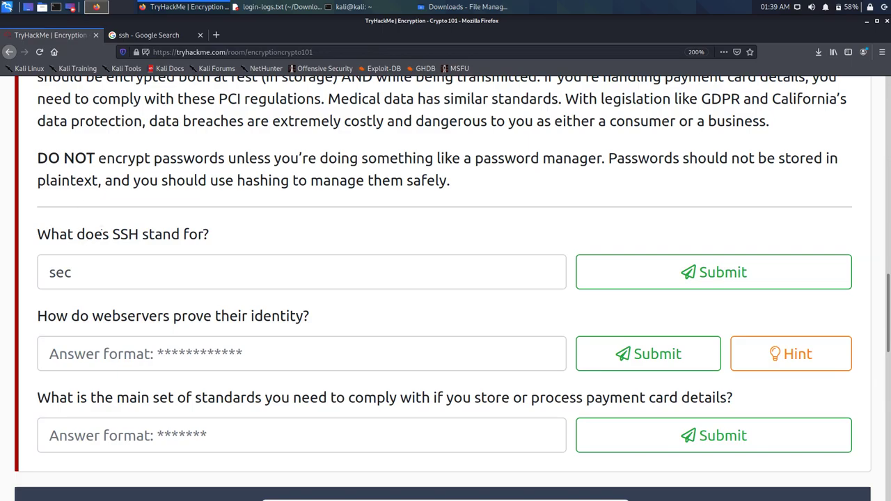
{"action": "type", "text": "ure"}
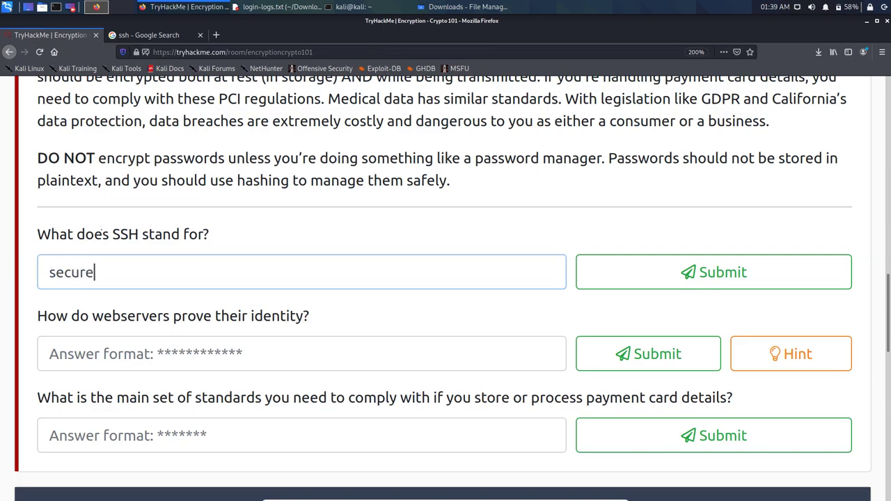
{"action": "type", "text": " shell"}
{"action": "key", "text": "Return"}
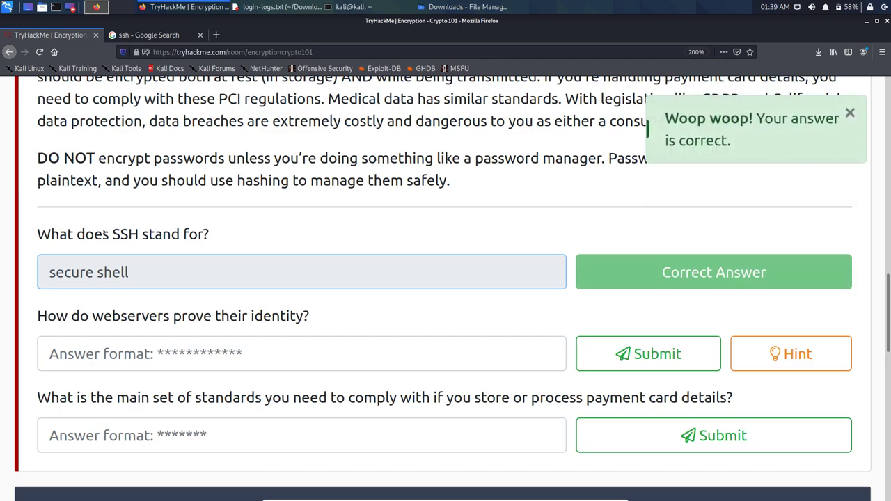
Consult the Task 3 text and submit "certificate" as the answer to how webservers prove their identity.
{"action": "left_click", "coordinate": [50, 354]}
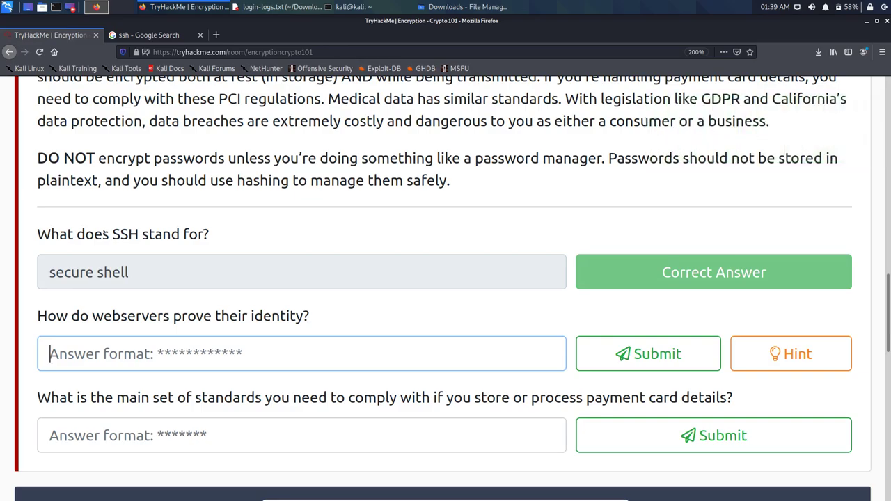
{"action": "scroll", "coordinate": [104, 235], "scroll_direction": "up", "scroll_amount": 7}
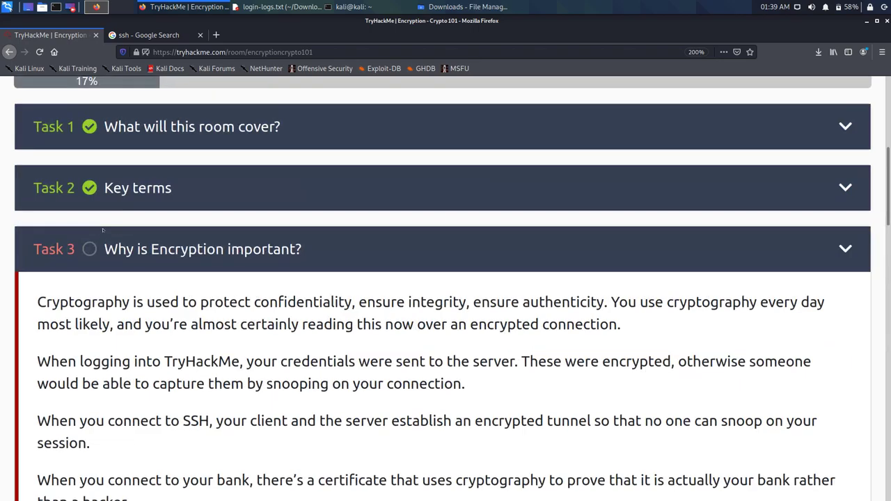
{"action": "scroll", "coordinate": [103, 235], "scroll_direction": "down", "scroll_amount": 3}
{"action": "scroll", "coordinate": [104, 235], "scroll_direction": "down", "scroll_amount": 3}
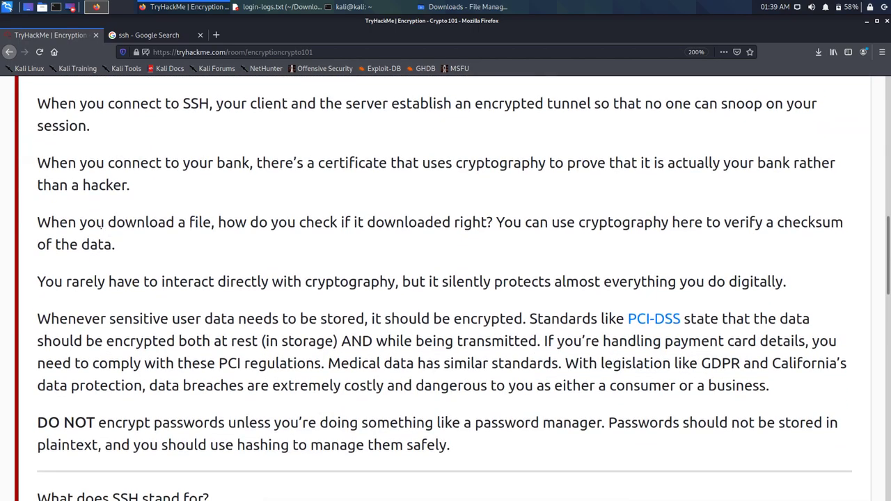
{"action": "scroll", "coordinate": [103, 224], "scroll_direction": "down", "scroll_amount": 5}
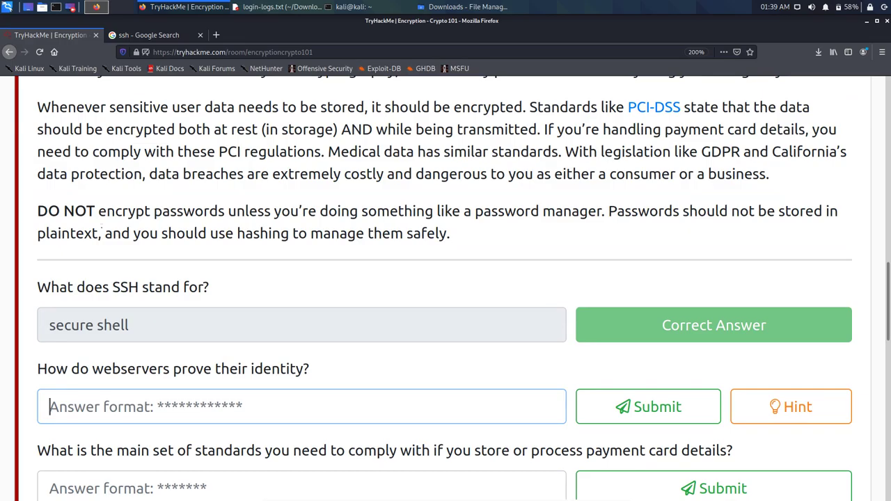
{"action": "type", "text": "cer"}
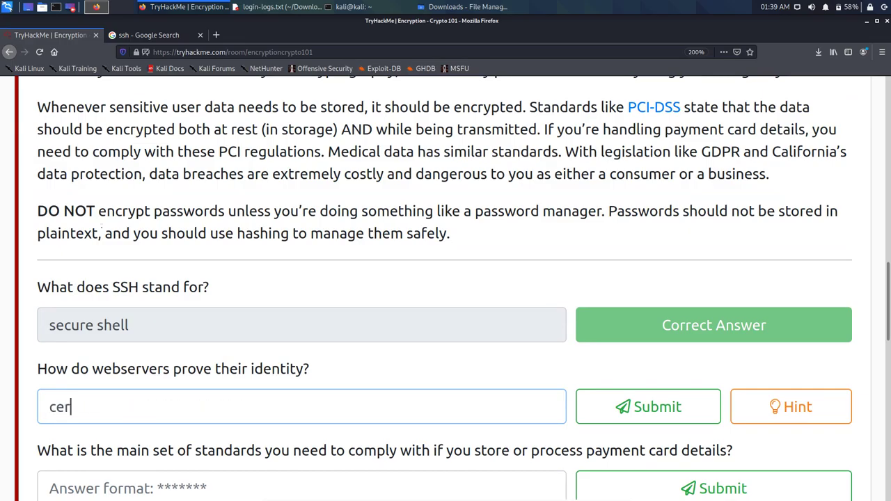
{"action": "type", "text": "tificate"}
{"action": "key", "text": "Return"}
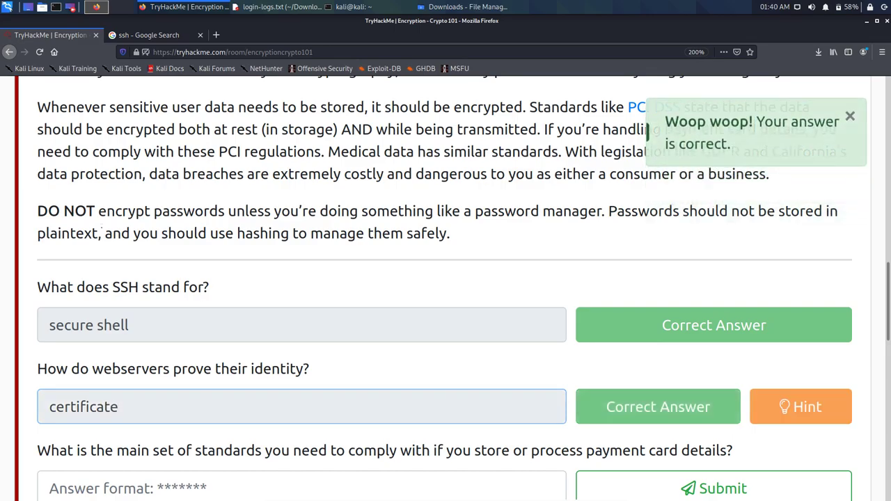
Try "https" as the answer to the payment card standards question and clear the answer field.
{"action": "scroll", "coordinate": [103, 233], "scroll_direction": "down", "scroll_amount": 3}
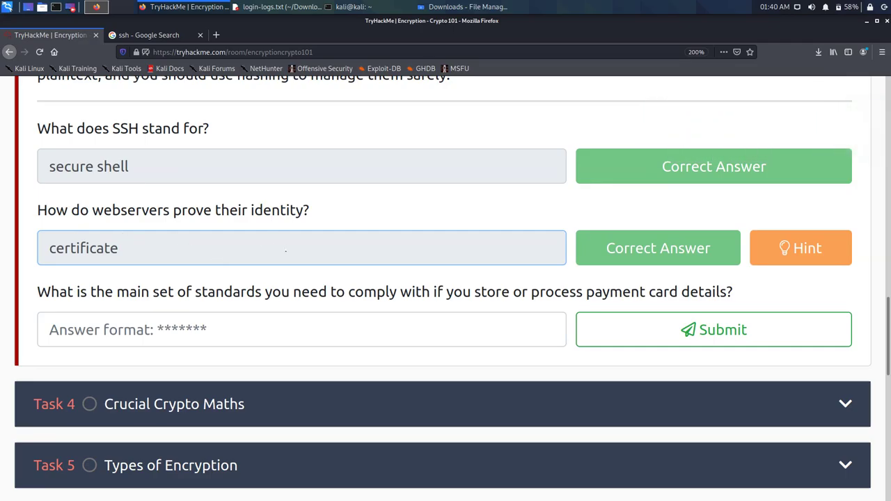
{"action": "key", "text": "Tab"}
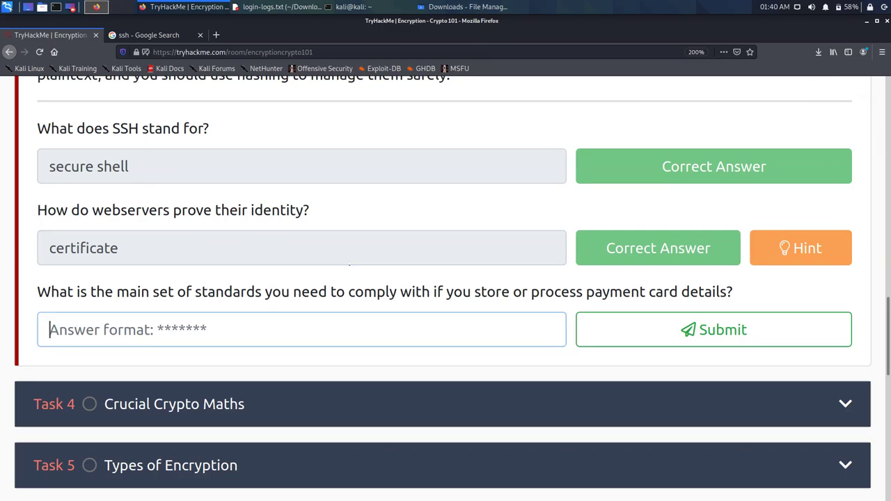
{"action": "type", "text": "ht"}
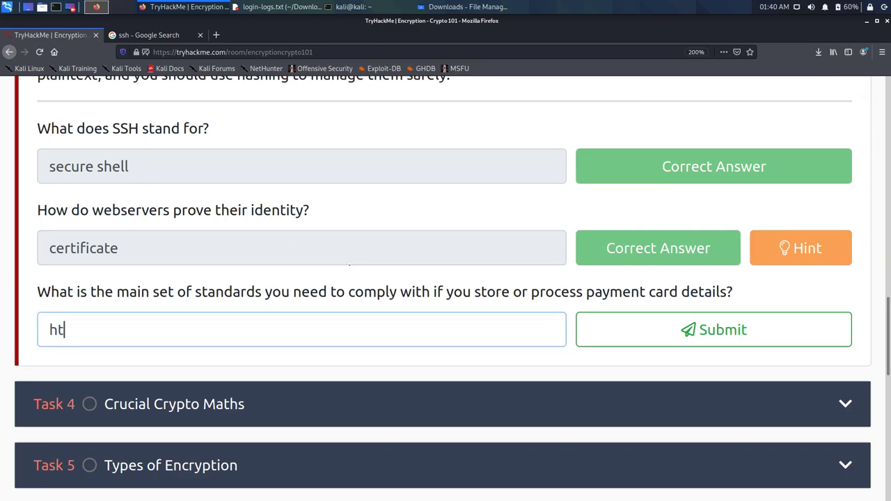
{"action": "type", "text": "tps"}
{"action": "key", "text": "Return"}
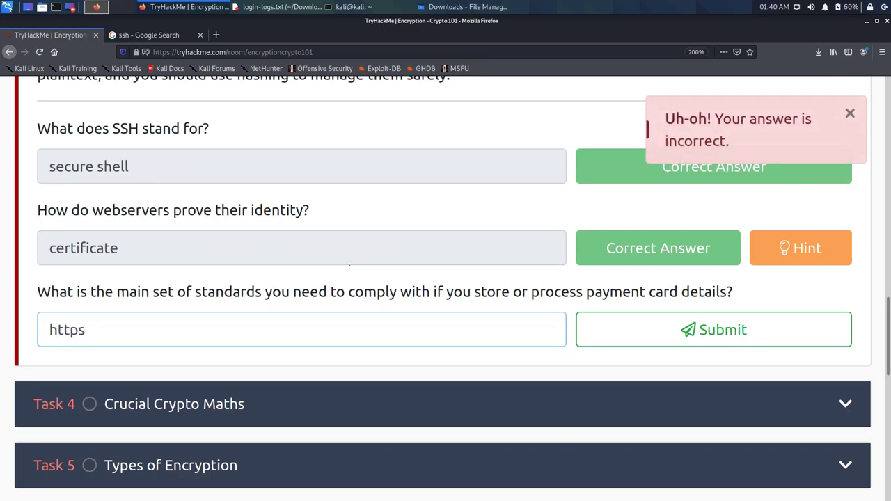
{"action": "key", "text": "BackSpace"}
{"action": "key", "text": "BackSpace"}
{"action": "key", "text": "BackSpace"}
{"action": "key", "text": "BackSpace"}
{"action": "key", "text": "BackSpace"}
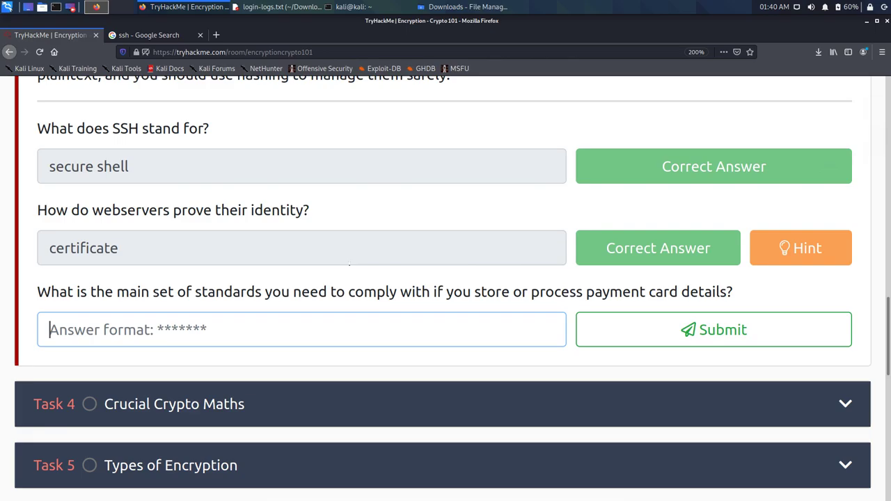
Check the Task 3 text and submit "pci-dss" as the main set of standards for payment card details.
{"action": "scroll", "coordinate": [363, 261], "scroll_direction": "up", "scroll_amount": 3}
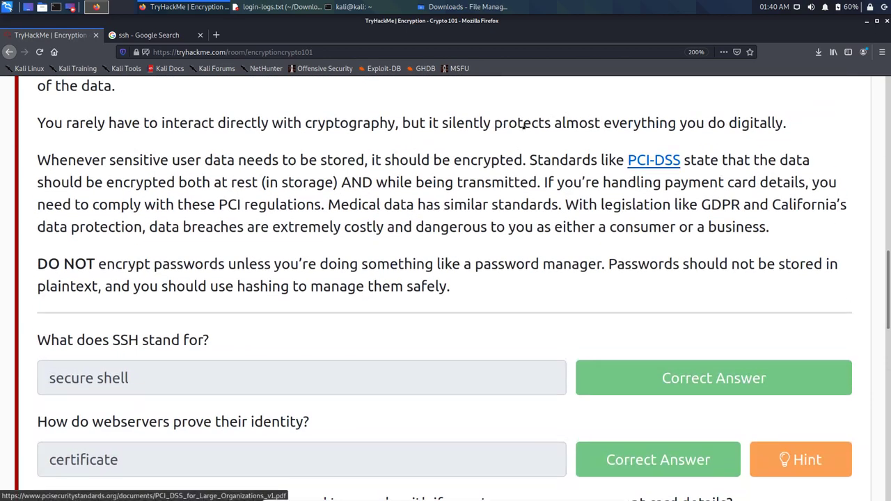
{"action": "scroll", "coordinate": [234, 374], "scroll_direction": "down", "scroll_amount": 3}
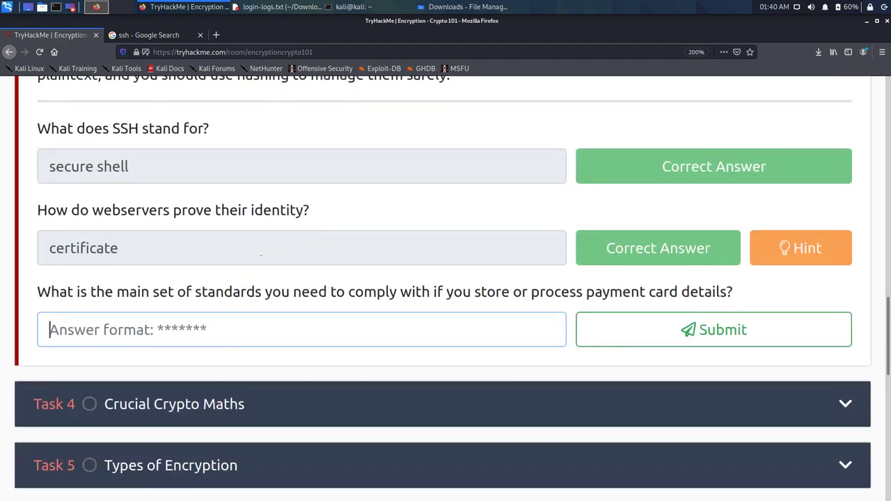
{"action": "type", "text": "pci"}
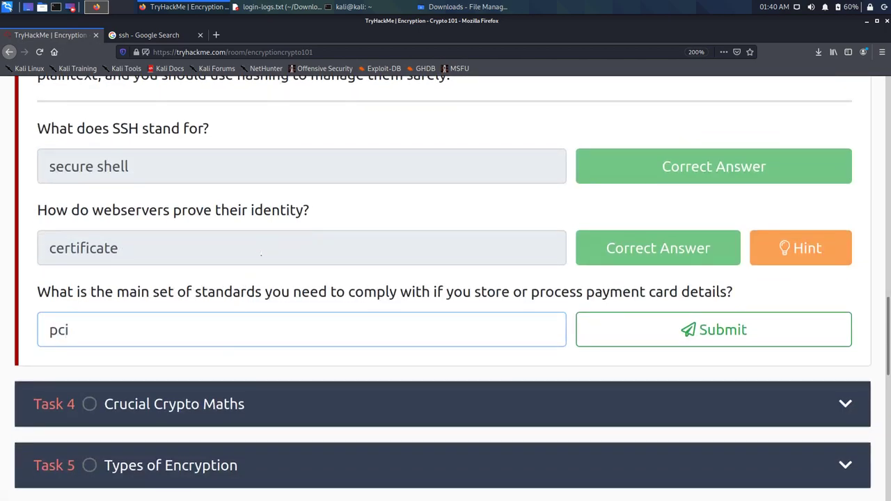
{"action": "type", "text": "-dss"}
{"action": "key", "text": "Return"}
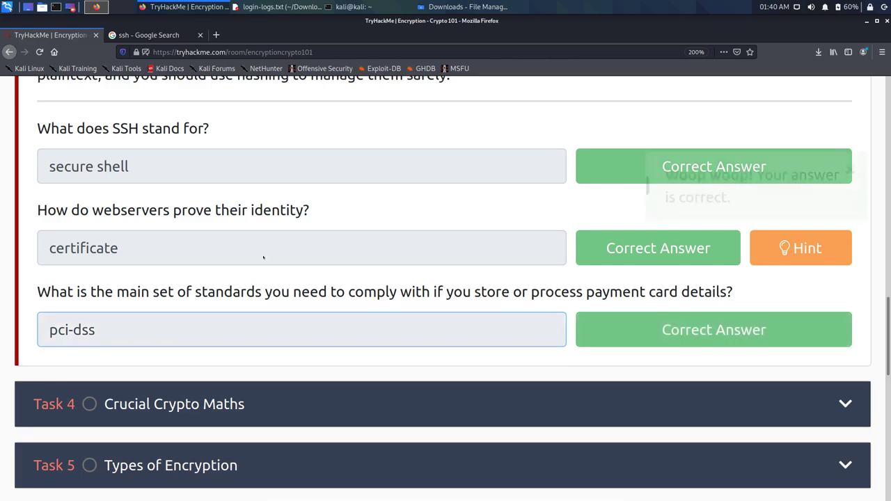
Open Task 4, Crucial Crypto Maths, and look through its modulo explanation, examples and questions.
{"action": "scroll", "coordinate": [245, 199], "scroll_direction": "down", "scroll_amount": 5}
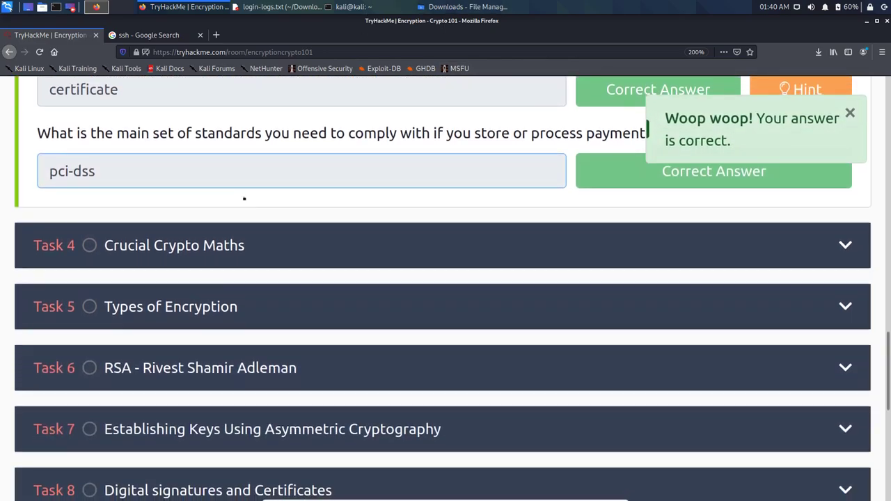
{"action": "scroll", "coordinate": [252, 199], "scroll_direction": "up", "scroll_amount": 5}
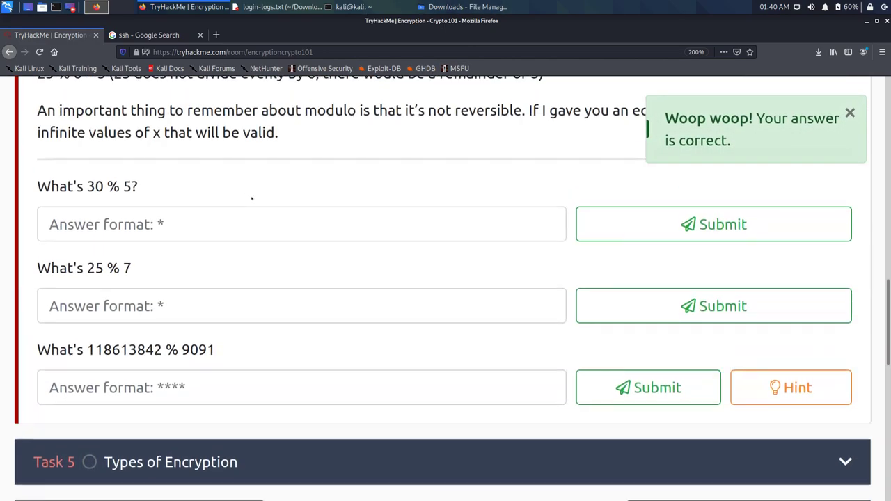
{"action": "scroll", "coordinate": [252, 198], "scroll_direction": "up", "scroll_amount": 2}
{"action": "scroll", "coordinate": [251, 197], "scroll_direction": "up", "scroll_amount": 4}
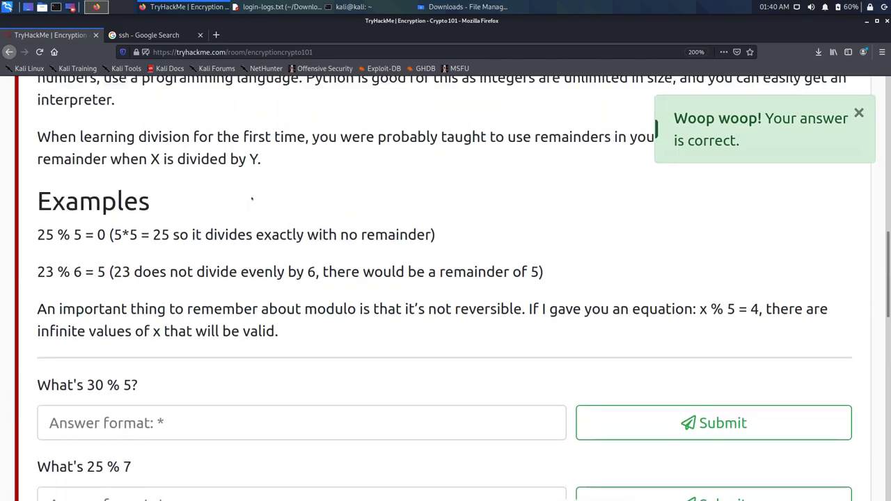
{"action": "scroll", "coordinate": [250, 198], "scroll_direction": "up", "scroll_amount": 1}
{"action": "scroll", "coordinate": [251, 198], "scroll_direction": "down", "scroll_amount": 2}
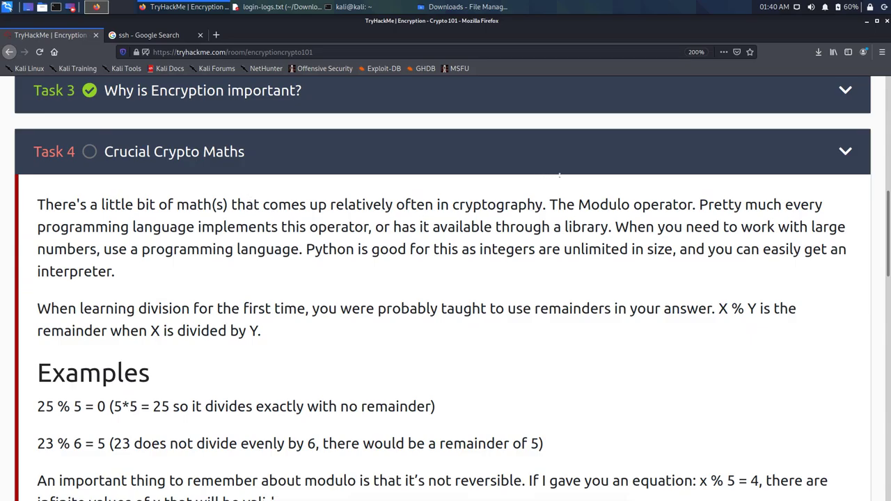
{"action": "scroll", "coordinate": [441, 220], "scroll_direction": "down", "scroll_amount": 5}
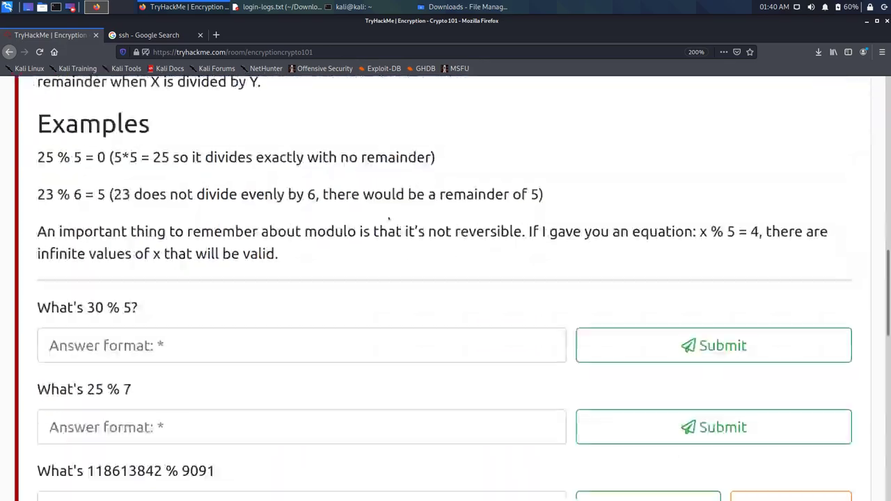
{"action": "key", "text": "Tab"}
{"action": "type", "text": "it"}
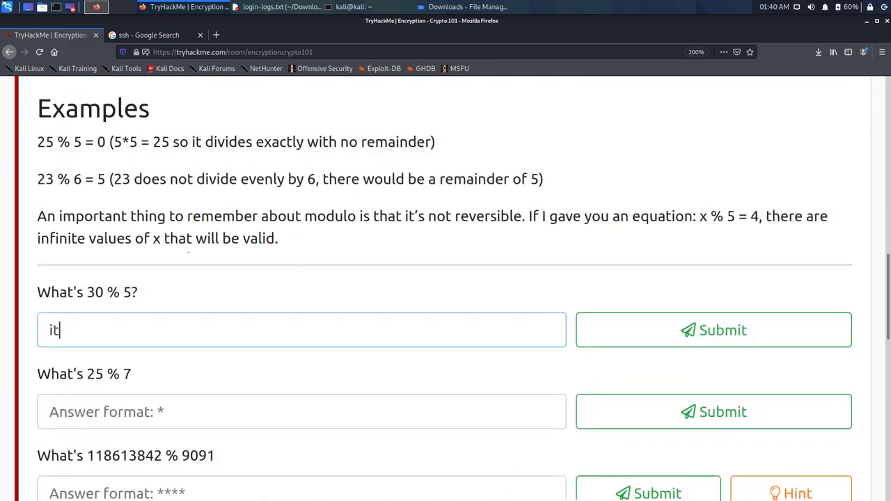
{"action": "type", "text": " is rsa"}
{"action": "key", "text": "BackSpace"}
{"action": "type", "text": "sa i ke"}
{"action": "key", "text": "BackSpace"}
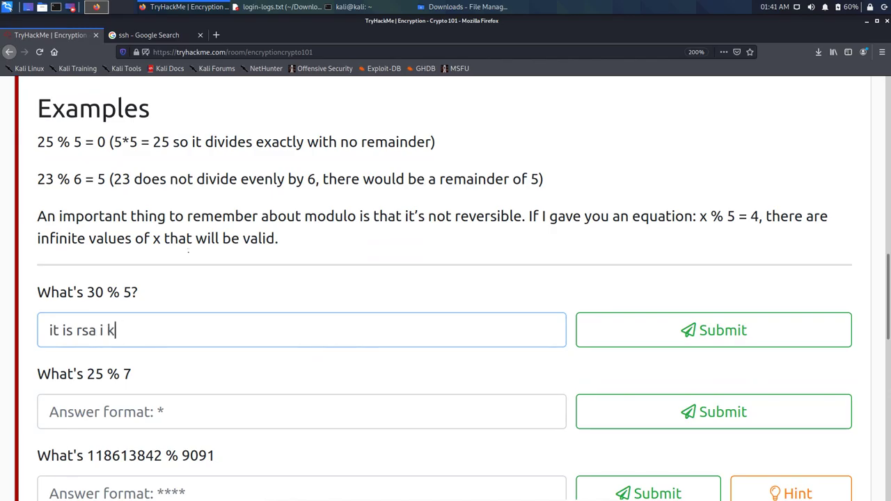
{"action": "type", "text": "new it asm"}
{"action": "key", "text": "BackSpace"}
{"action": "key", "text": "BackSpace"}
{"action": "key", "text": "BackSpace"}
{"action": "key", "text": "BackSpace"}
{"action": "key", "text": "BackSpace"}
{"action": "key", "text": "BackSpace"}
{"action": "key", "text": "BackSpace"}
{"action": "key", "text": "BackSpace"}
{"action": "key", "text": "BackSpace"}
{"action": "key", "text": "BackSpace"}
{"action": "key", "text": "BackSpace"}
{"action": "key", "text": "BackSpace"}
{"action": "key", "text": "BackSpace"}
{"action": "key", "text": "BackSpace"}
{"action": "key", "text": "BackSpace"}
{"action": "key", "text": "BackSpace"}
{"action": "key", "text": "BackSpace"}
{"action": "key", "text": "BackSpace"}
{"action": "key", "text": "BackSpace"}
{"action": "key", "text": "BackSpace"}
{"action": "key", "text": "BackSpace"}
{"action": "key", "text": "BackSpace"}
{"action": "key", "text": "BackSpace"}
Review the modulo explanation and examples in Task 4 and submit "0" as the answer to 30 % 5.
{"action": "scroll", "coordinate": [105, 243], "scroll_direction": "up", "scroll_amount": 5}
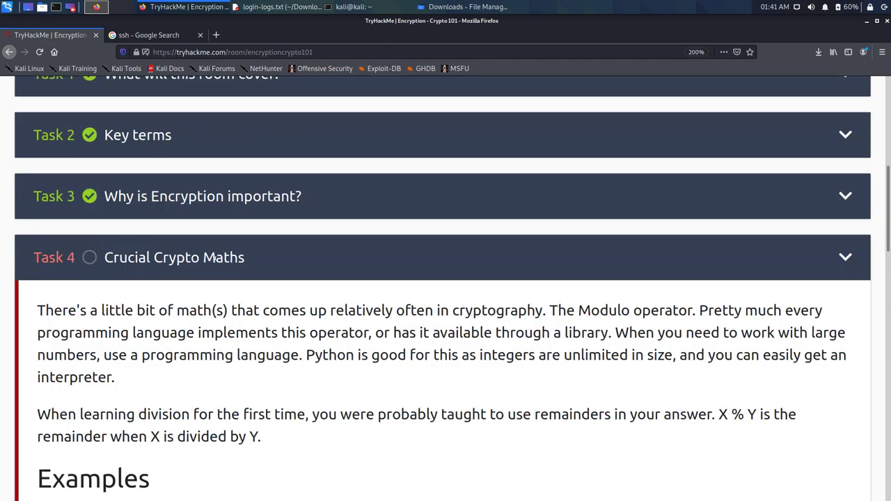
{"action": "scroll", "coordinate": [282, 266], "scroll_direction": "down", "scroll_amount": 2}
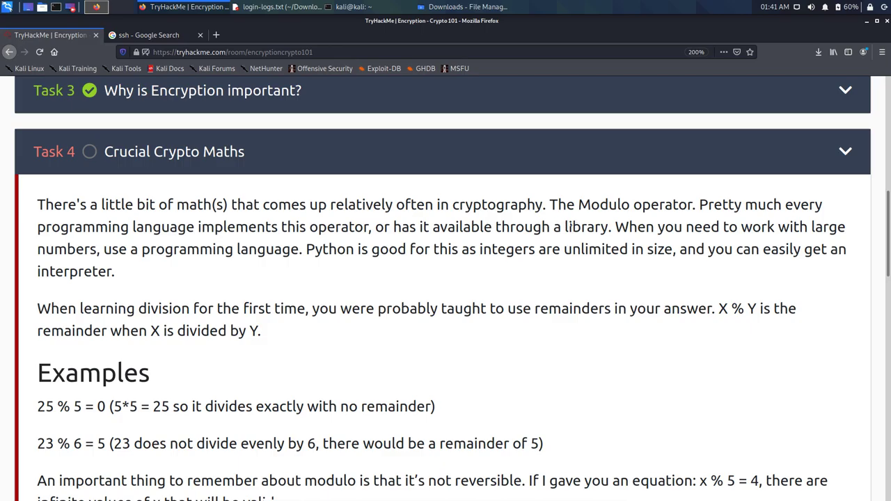
{"action": "scroll", "coordinate": [557, 228], "scroll_direction": "down", "scroll_amount": 1}
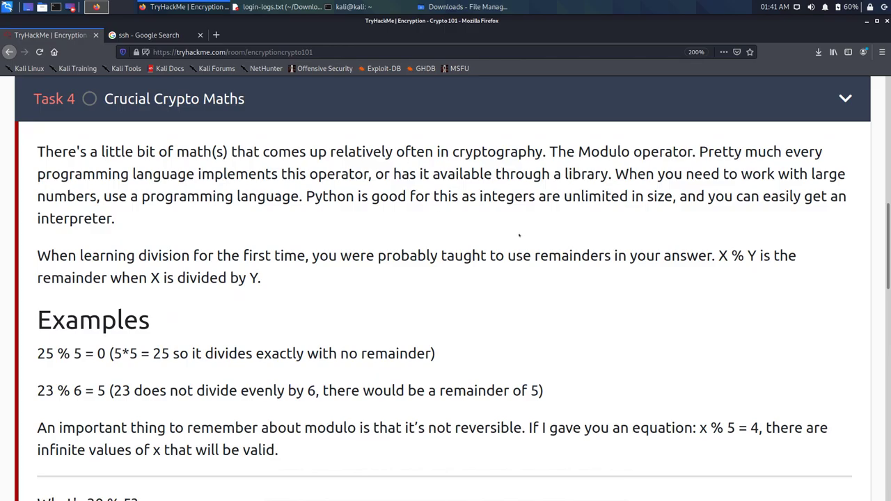
{"action": "scroll", "coordinate": [519, 235], "scroll_direction": "down", "scroll_amount": 3}
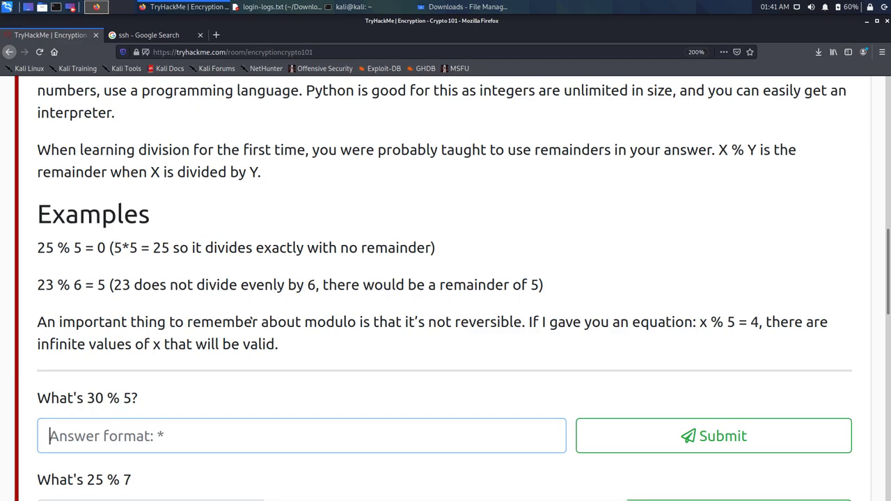
{"action": "scroll", "coordinate": [292, 301], "scroll_direction": "down", "scroll_amount": 1}
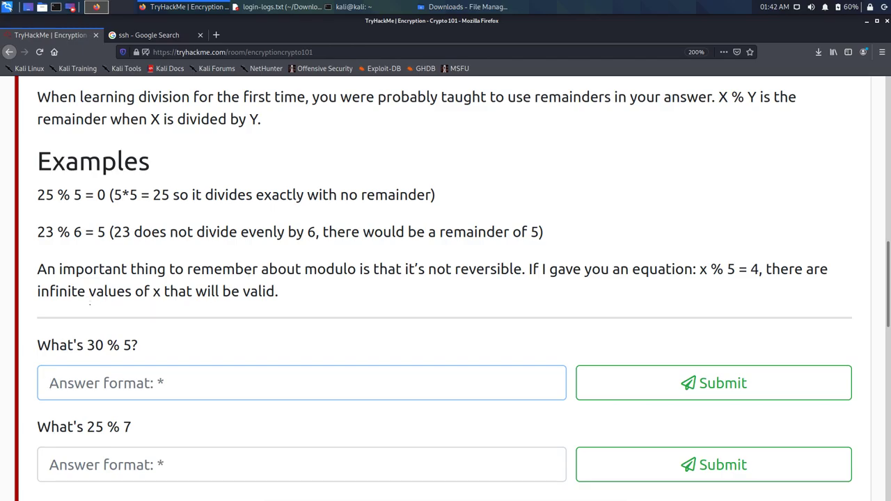
{"action": "type", "text": "0"}
{"action": "key", "text": "Return"}
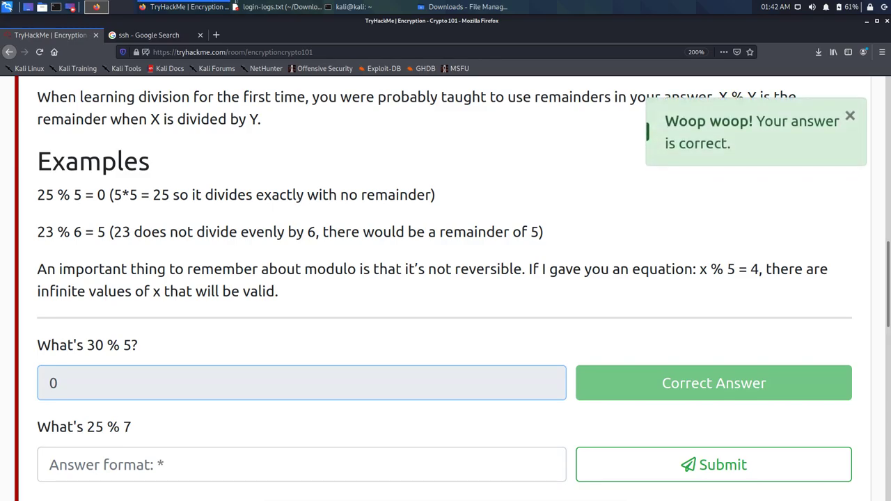
Submit "4" as the answer to 25 % 7.
{"action": "scroll", "coordinate": [227, 179], "scroll_direction": "down", "scroll_amount": 1}
{"action": "scroll", "coordinate": [227, 180], "scroll_direction": "down", "scroll_amount": 3}
{"action": "key", "text": "Tab"}
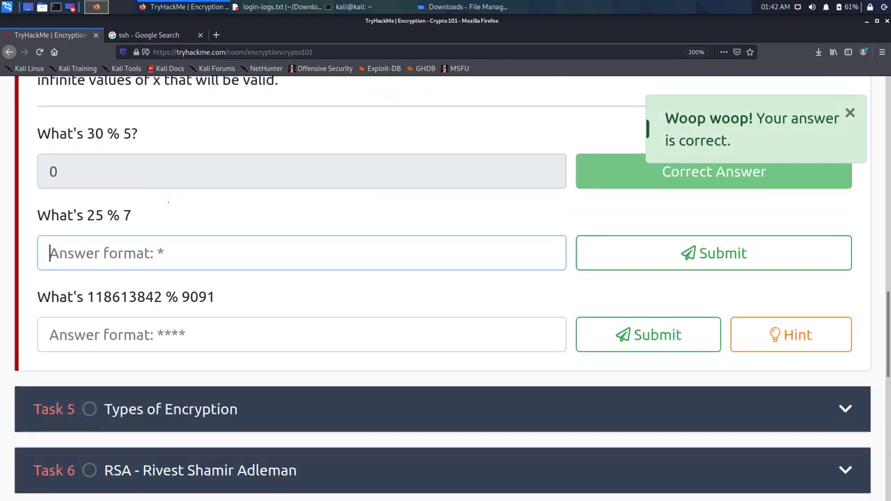
{"action": "type", "text": "0"}
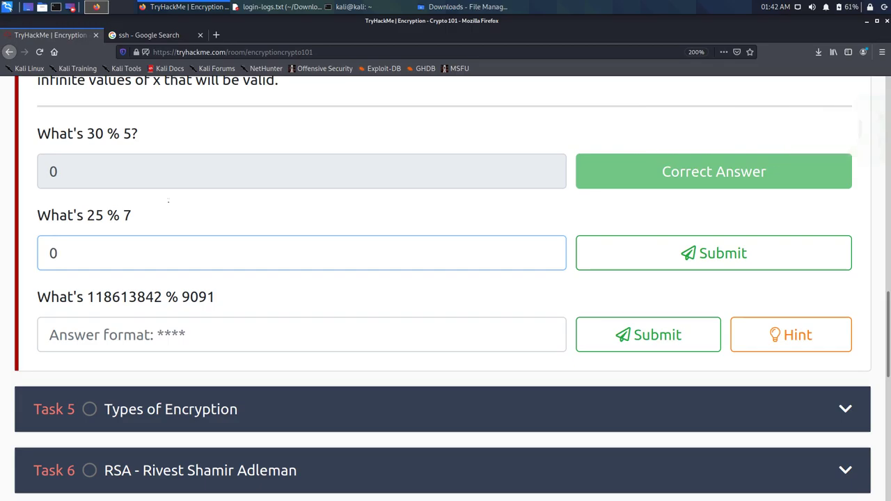
{"action": "key", "text": "BackSpace"}
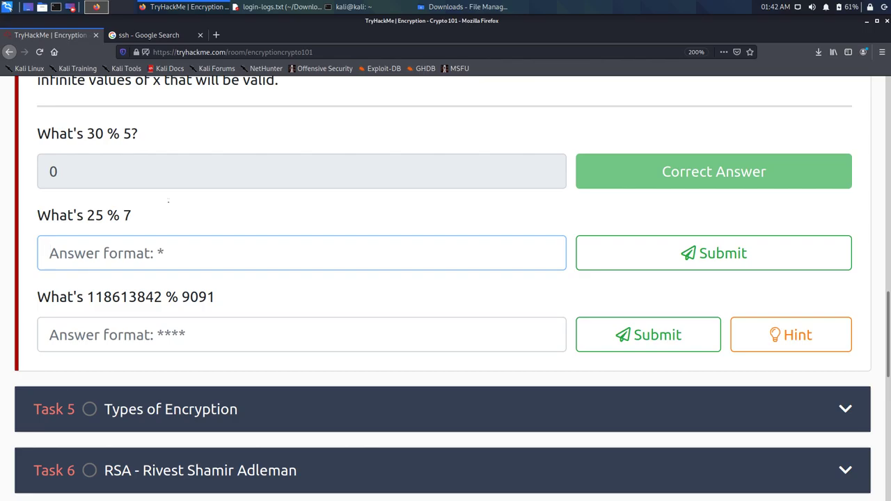
{"action": "type", "text": "22"}
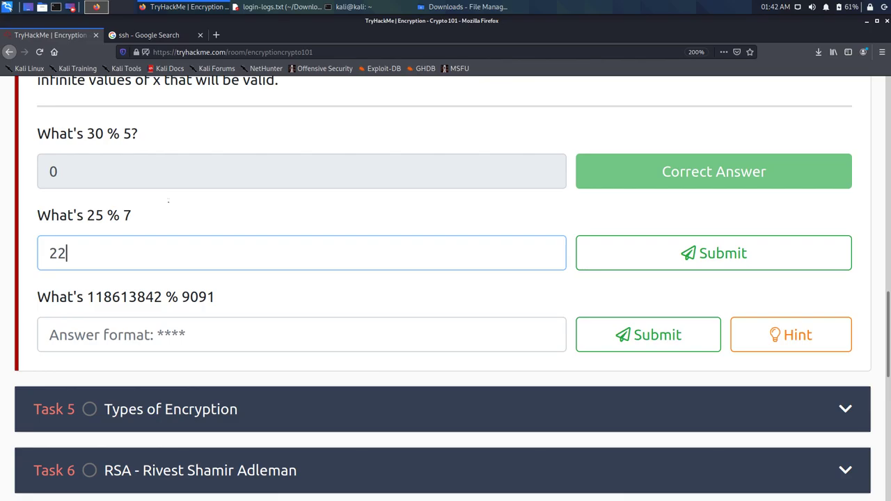
{"action": "key", "text": "BackSpace"}
{"action": "type", "text": "1"}
{"action": "key", "text": "BackSpace"}
{"action": "key", "text": "BackSpace"}
{"action": "type", "text": "4"}
{"action": "key", "text": "Return"}
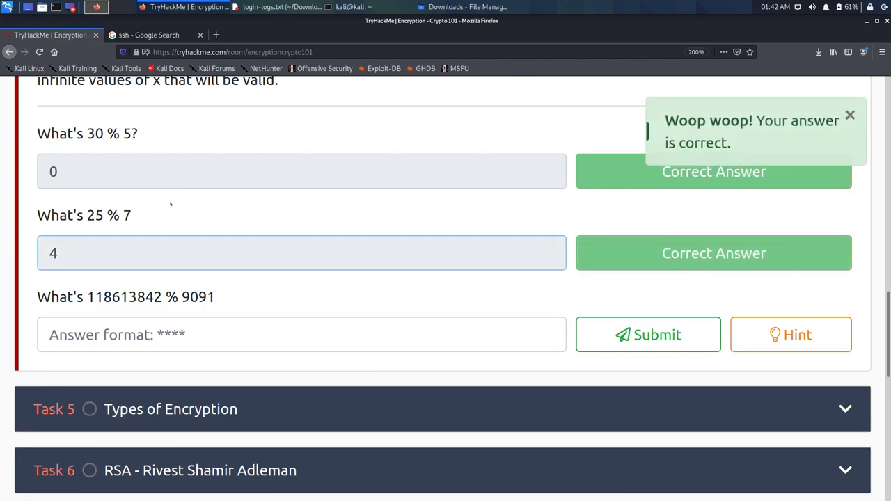
Copy the expression "118613842 % 9091" from the last Task 4 question.
{"action": "key", "text": "Tab"}
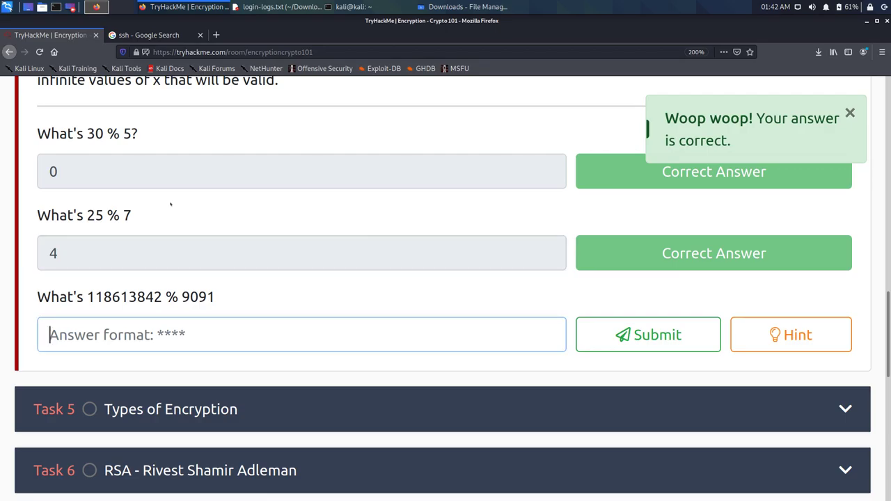
{"action": "triple_click", "coordinate": [125, 298]}
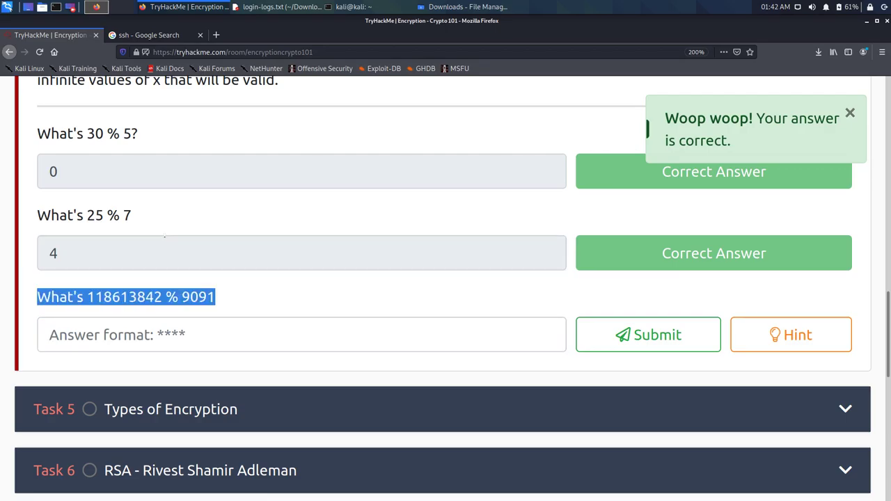
{"action": "left_click_drag", "start_coordinate": [86, 297], "coordinate": [216, 297]}
{"action": "right_click", "coordinate": [209, 298]}
{"action": "left_click", "coordinate": [230, 305]}
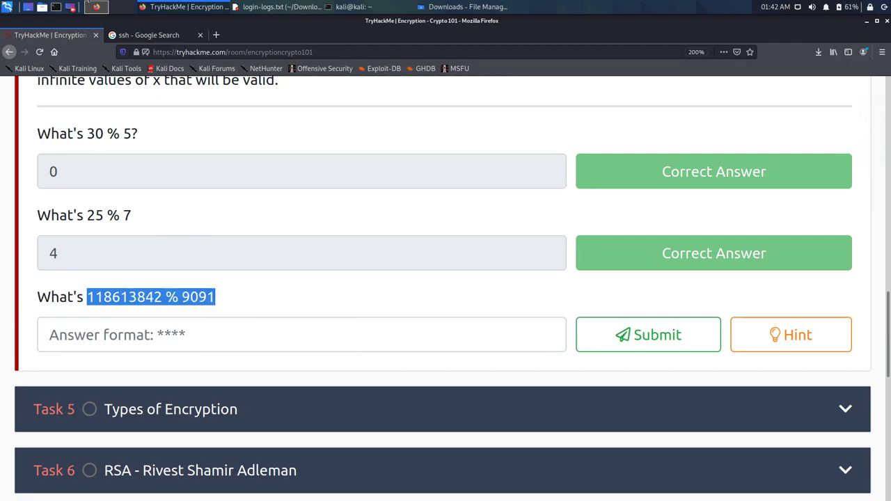
Switch to the terminal, close the Downloads file manager window and bring up the session that pinged tryhackme.com.
{"action": "left_click", "coordinate": [220, 3]}
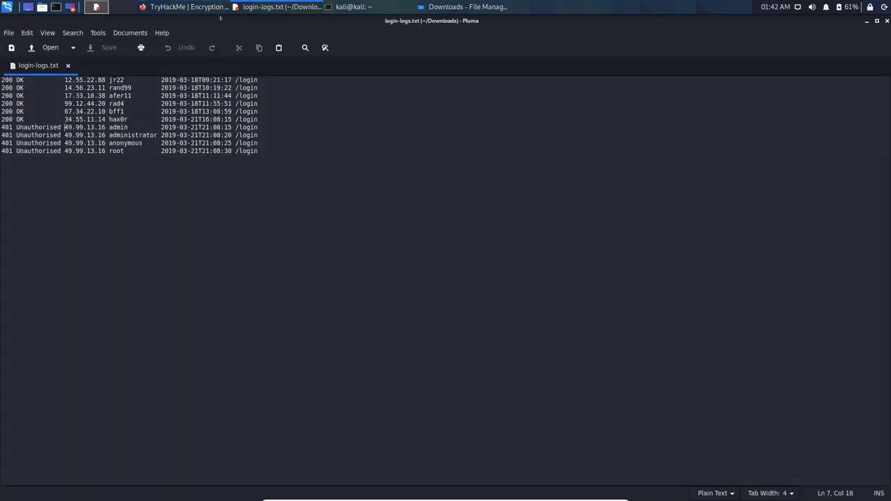
{"action": "left_click", "coordinate": [303, 8]}
{"action": "left_click", "coordinate": [465, 7]}
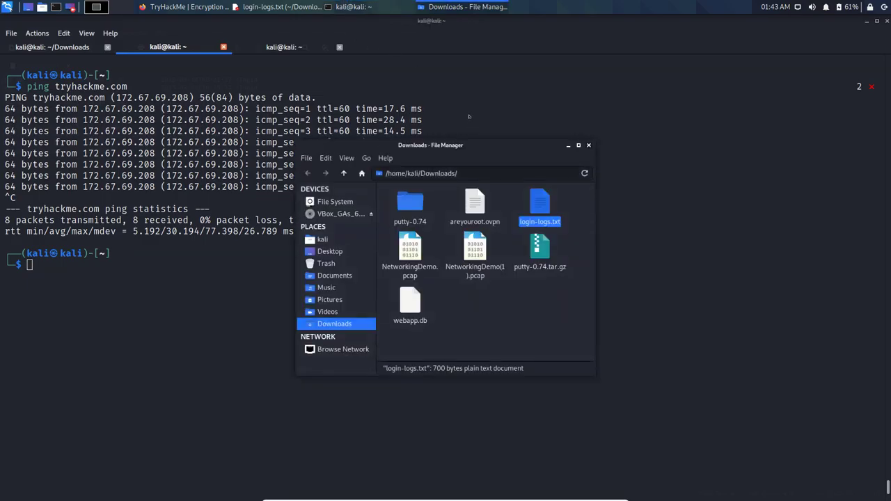
{"action": "left_click", "coordinate": [588, 145]}
{"action": "left_click", "coordinate": [240, 46]}
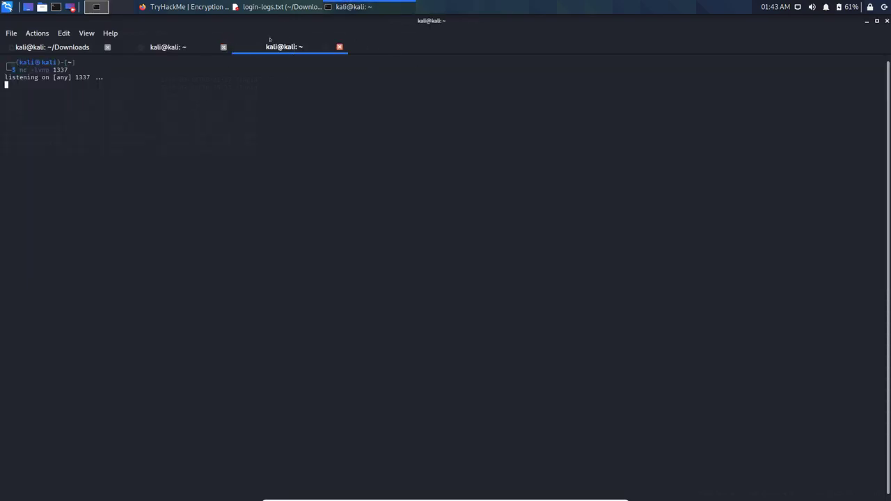
{"action": "left_click", "coordinate": [202, 47]}
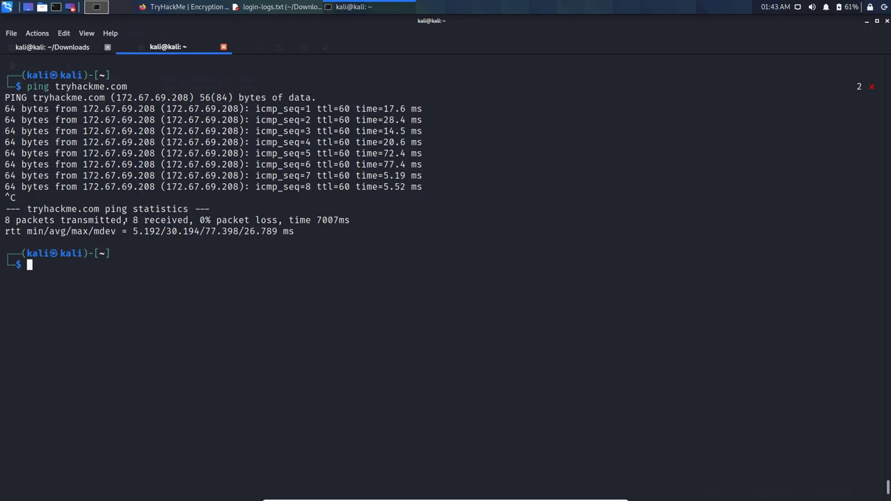
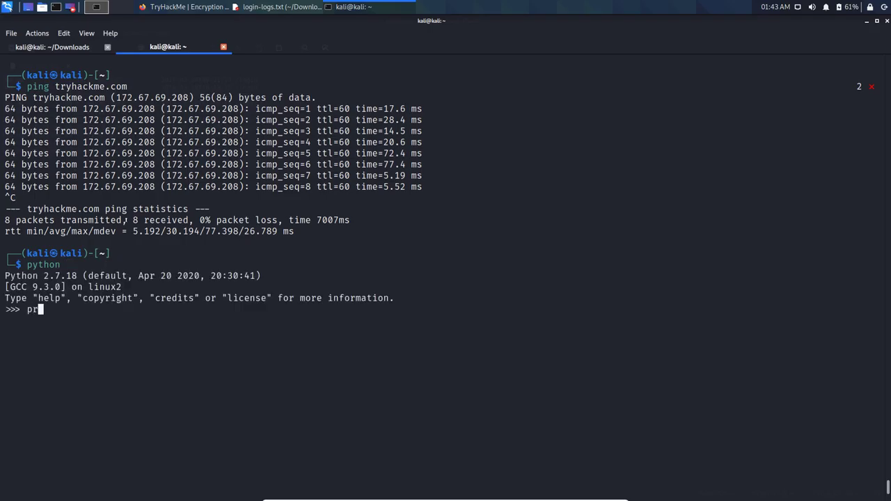
Print the result of 118613842 % 9091 in the Python interpreter.
{"action": "type", "text": "f"}
{"action": "key", "text": "BackSpace"}
{"action": "type", "text": "("}
{"action": "type", "text": "118613842 % 9091"}
{"action": "type", "text": ")"}
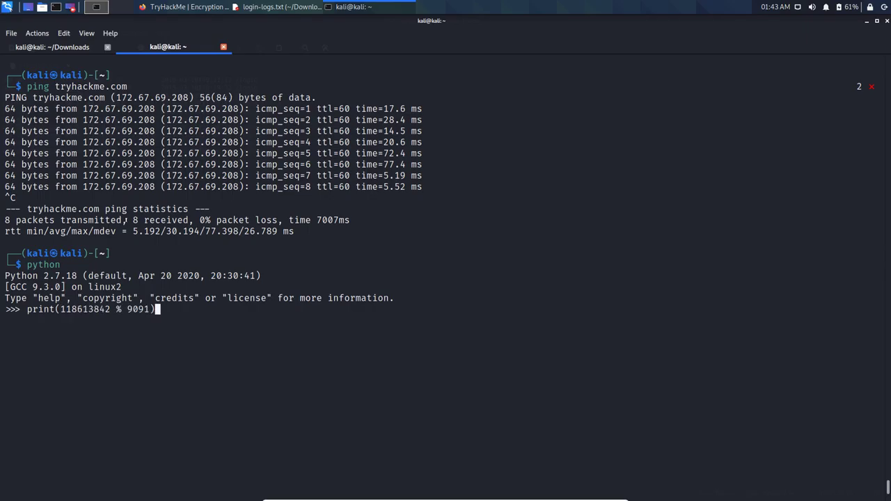
{"action": "key", "text": "Return"}
Switch to Firefox, submit "3565" as the answer to 118613842 % 9091, and check that question's hint.
{"action": "key", "text": "alt+Tab"}
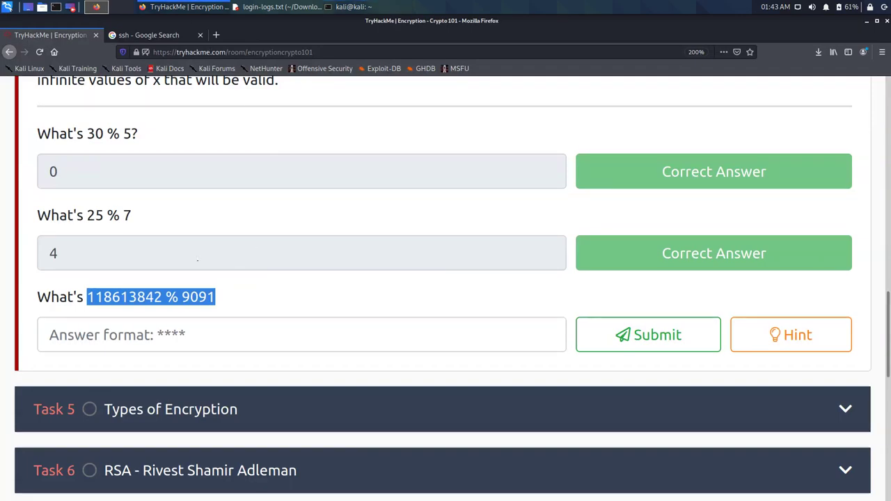
{"action": "left_click", "coordinate": [50, 335]}
{"action": "type", "text": "3565"}
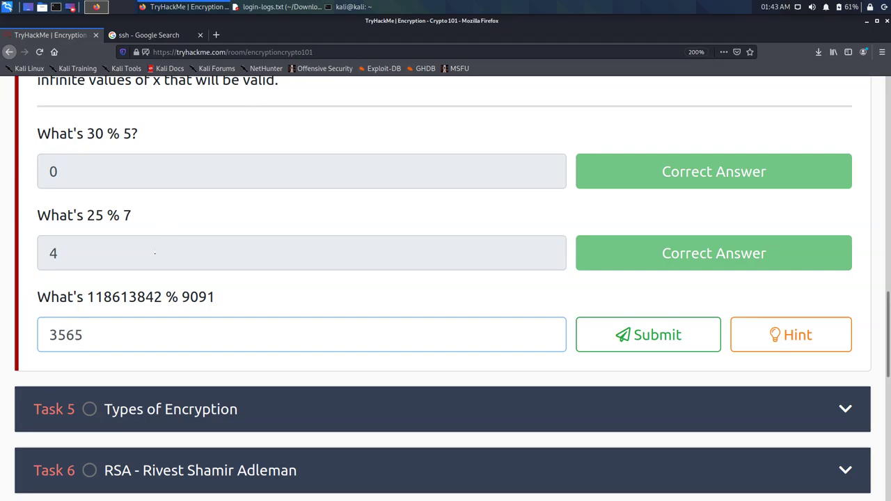
{"action": "key", "text": "Return"}
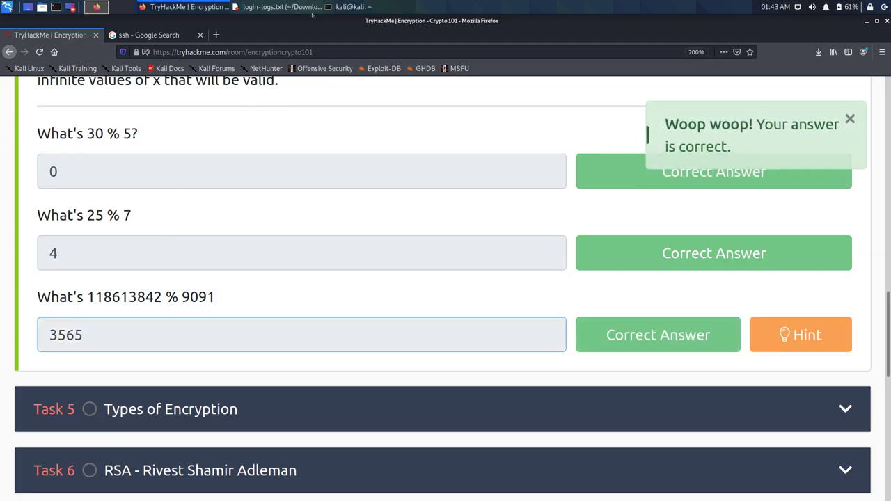
{"action": "left_click", "coordinate": [801, 335]}
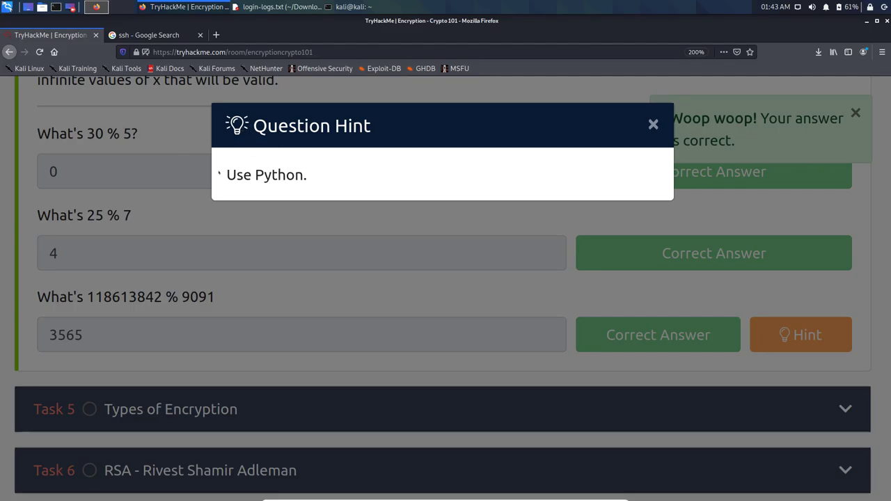
{"action": "left_click", "coordinate": [653, 124]}
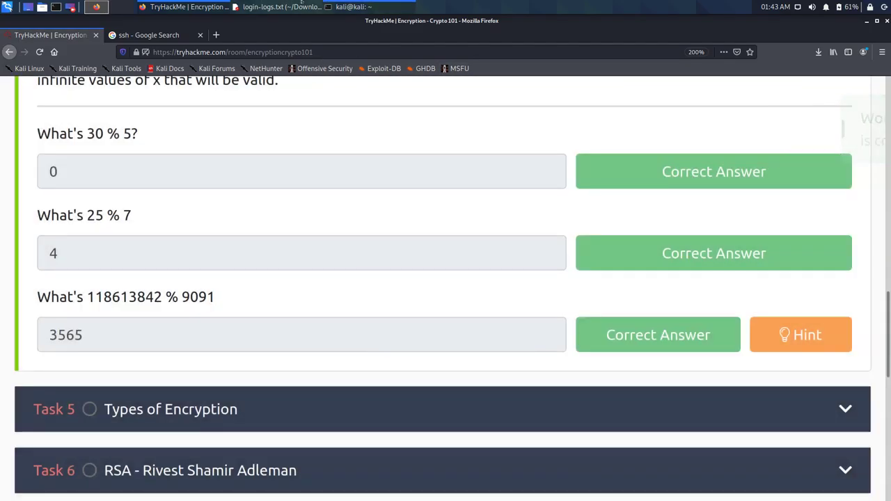
Switch to the terminal and quit the Python interpreter with exit().
{"action": "key", "text": "alt+Tab"}
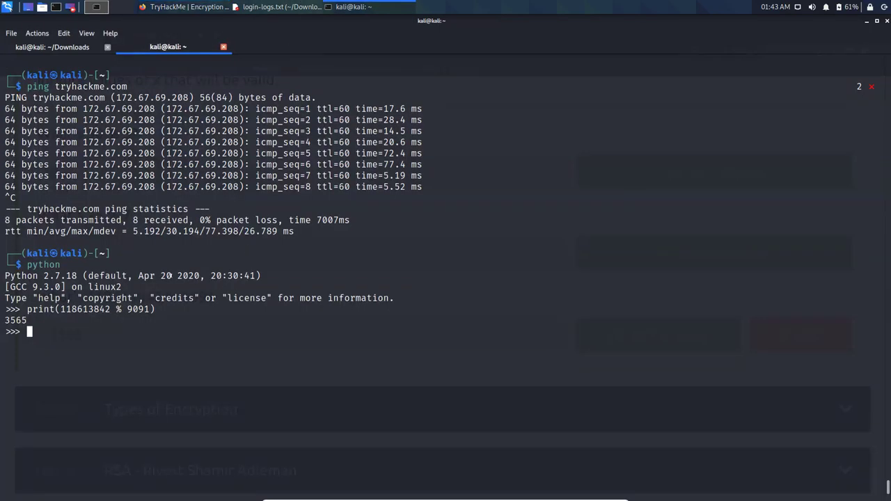
{"action": "type", "text": "exit()"}
{"action": "key", "text": "Return"}
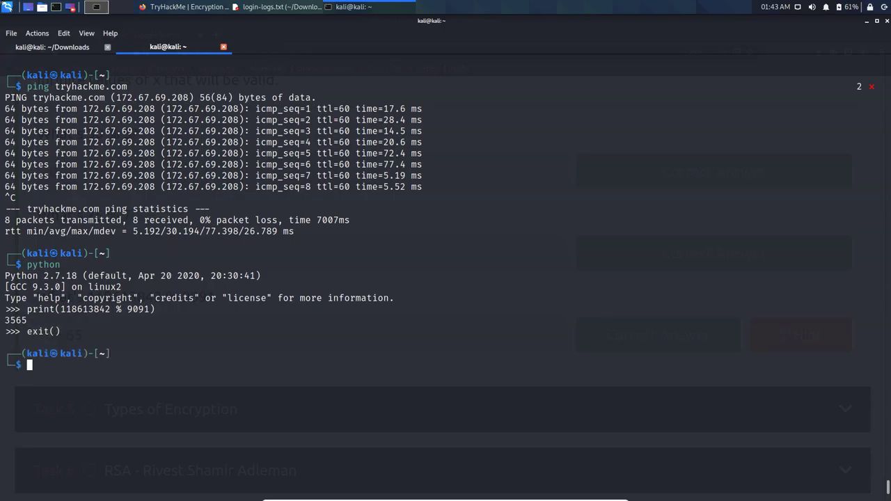
Return to the TryHackMe room in Firefox and expand Task 5, Types of Encryption.
{"action": "left_click", "coordinate": [182, 6]}
{"action": "scroll", "coordinate": [304, 176], "scroll_direction": "down", "scroll_amount": 3}
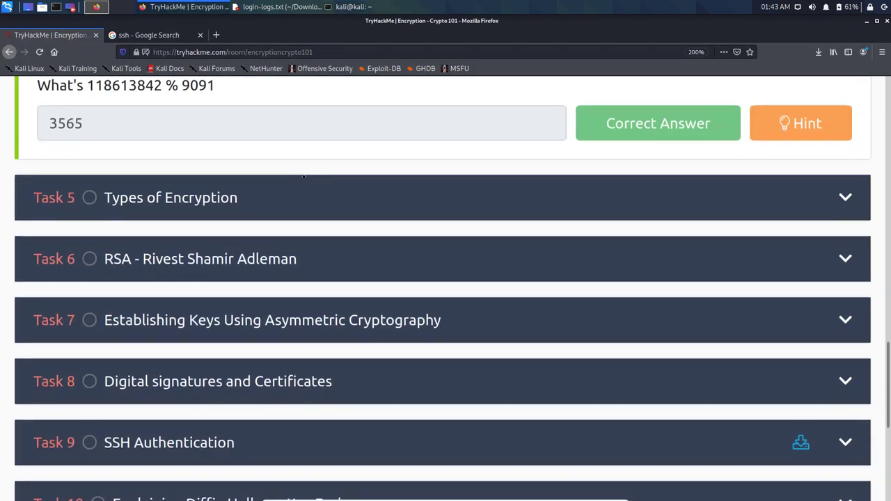
{"action": "left_click", "coordinate": [309, 167]}
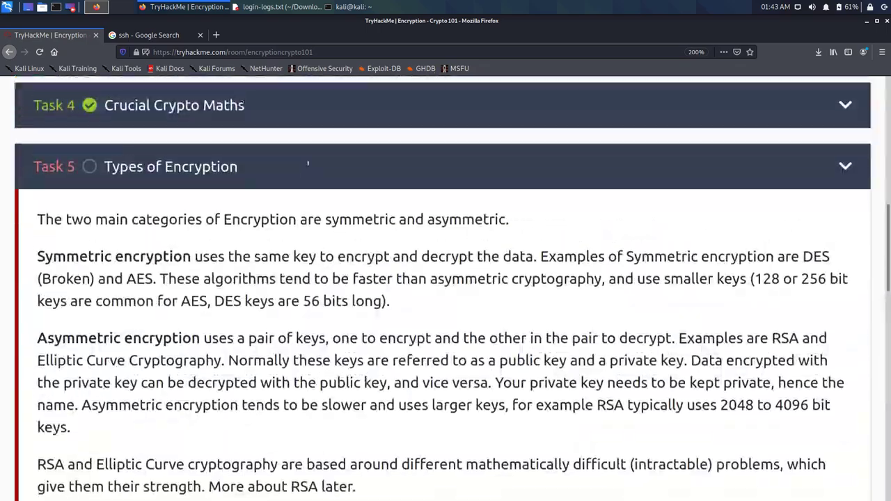